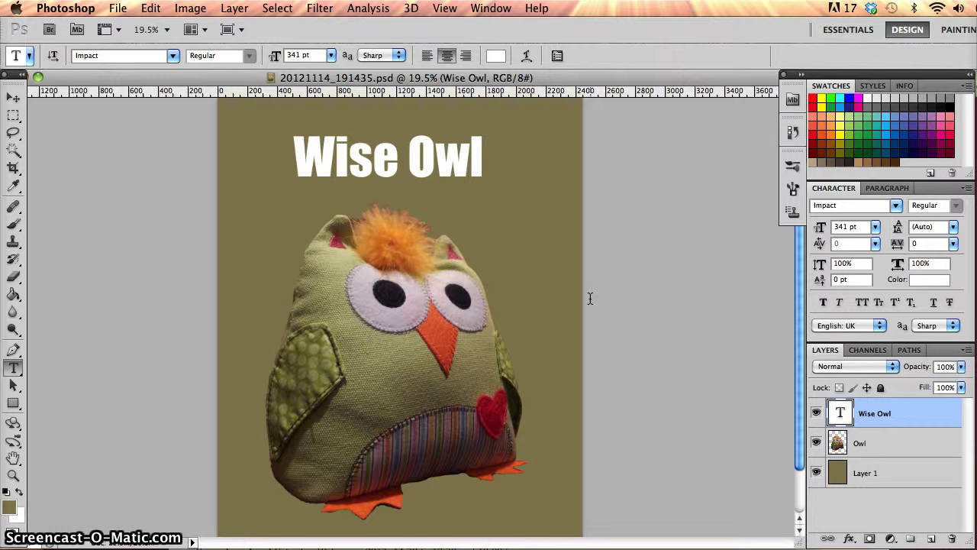
Open the Save As dialog for the Wise Owl poster from the File menu
{"action": "left_click", "coordinate": [407, 115]}
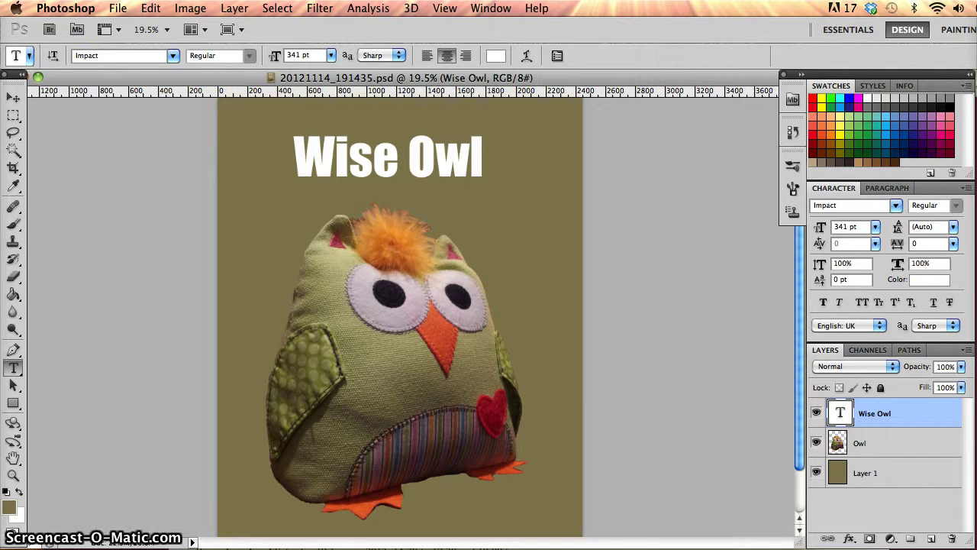
{"action": "left_click", "coordinate": [117, 8]}
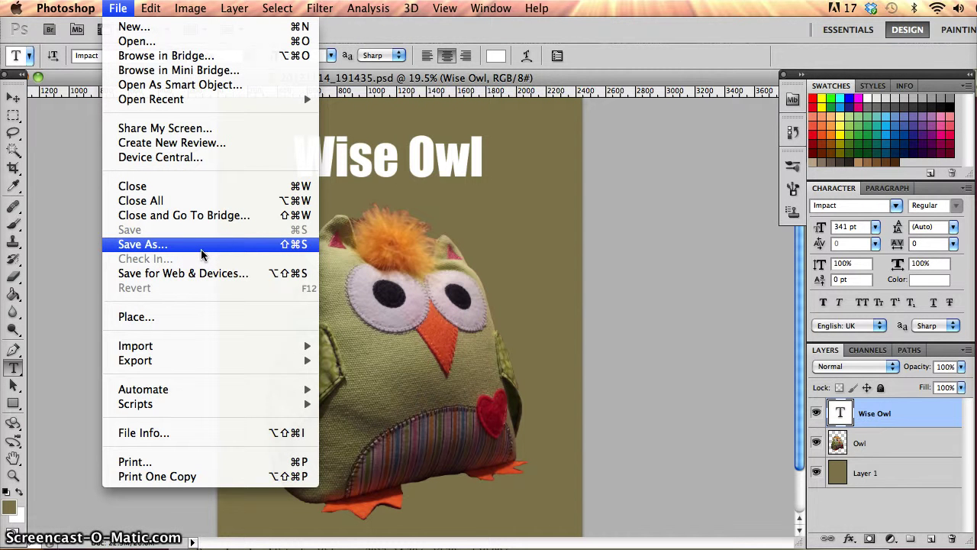
{"action": "left_click", "coordinate": [205, 273]}
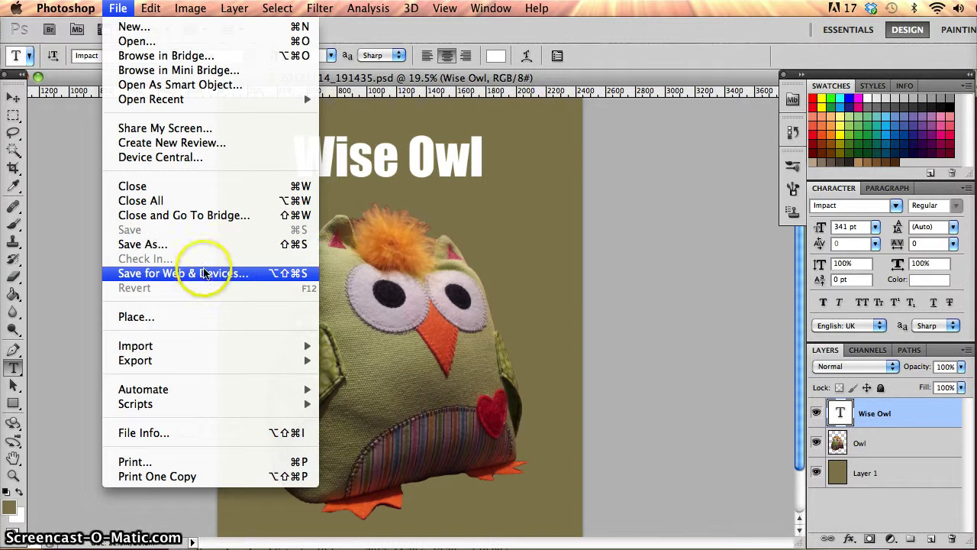
Browse the save location and format lists, keep Photoshop format, then cancel without saving
{"action": "left_click", "coordinate": [162, 245]}
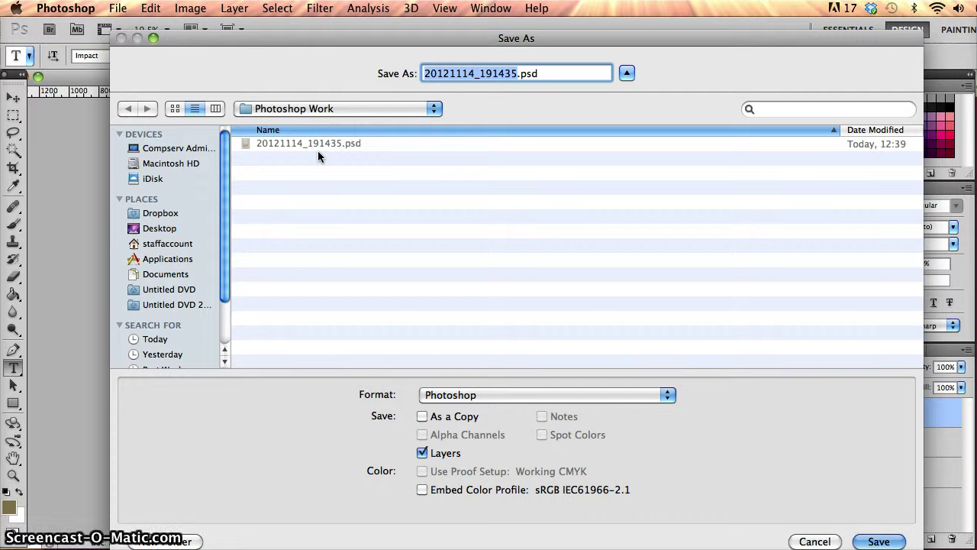
{"action": "left_click", "coordinate": [434, 109]}
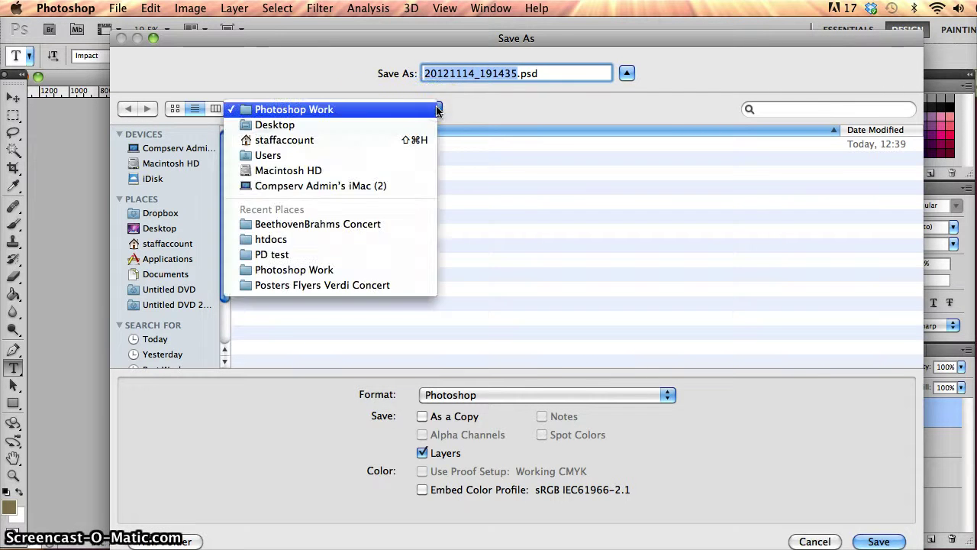
{"action": "left_click", "coordinate": [508, 111]}
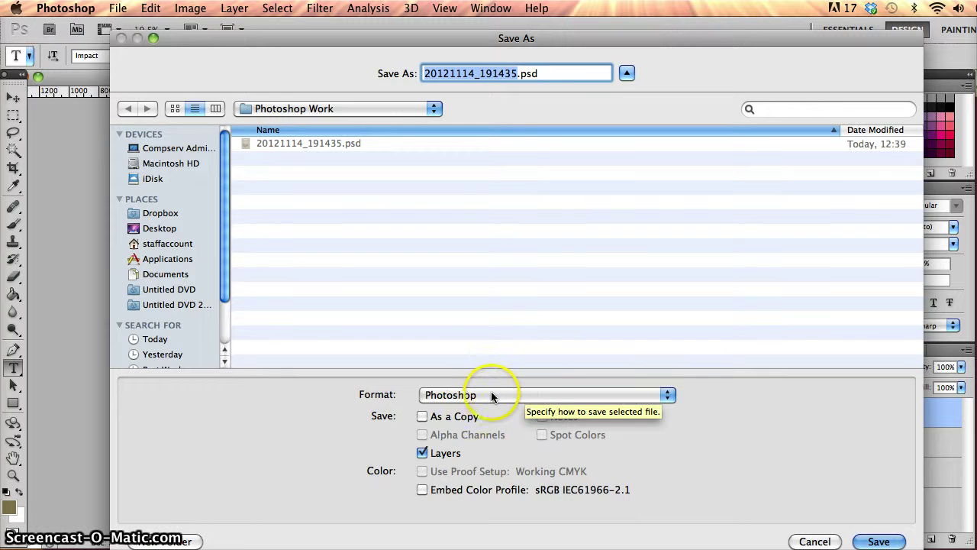
{"action": "left_click", "coordinate": [674, 395]}
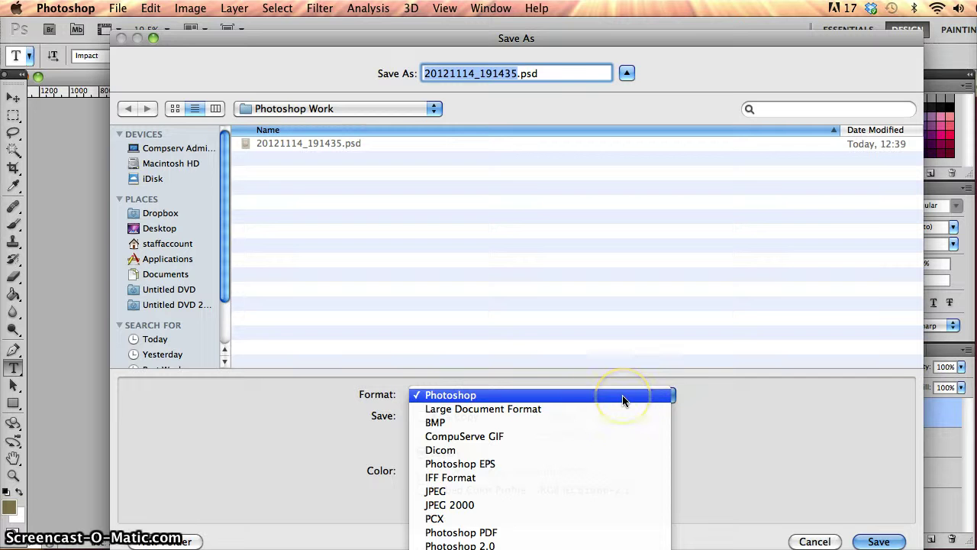
{"action": "left_click", "coordinate": [573, 397]}
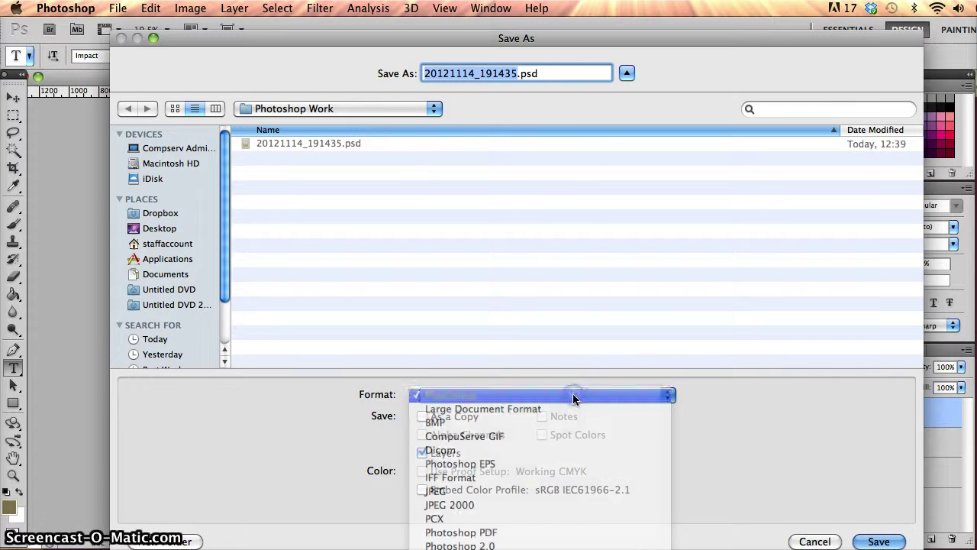
{"action": "double_click", "coordinate": [527, 73]}
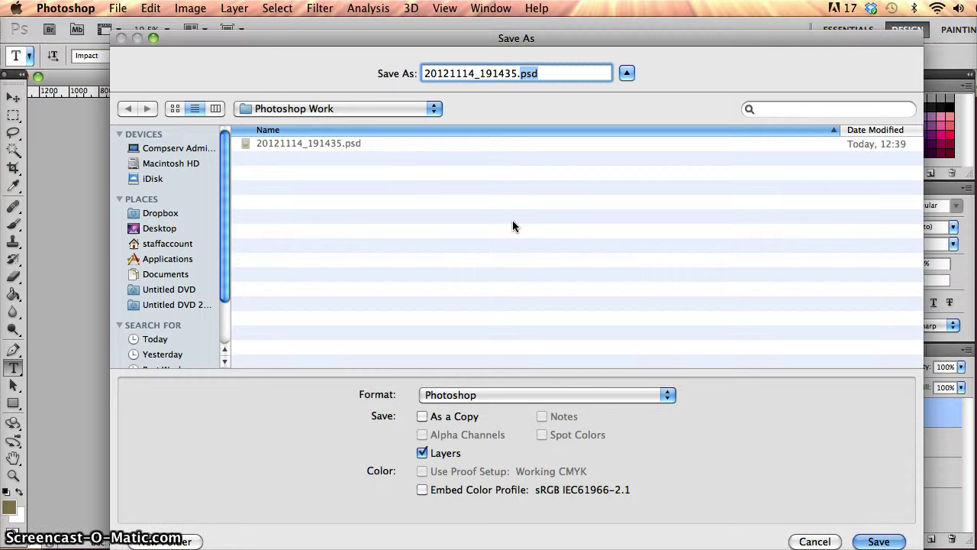
{"action": "left_click", "coordinate": [815, 540]}
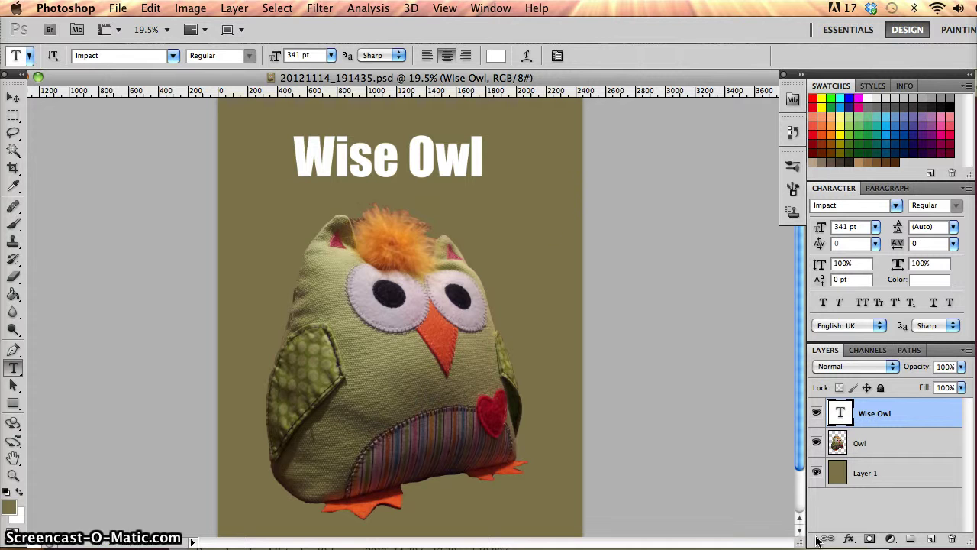
Reopen the Save As dialog from the File menu
{"action": "left_click", "coordinate": [118, 8]}
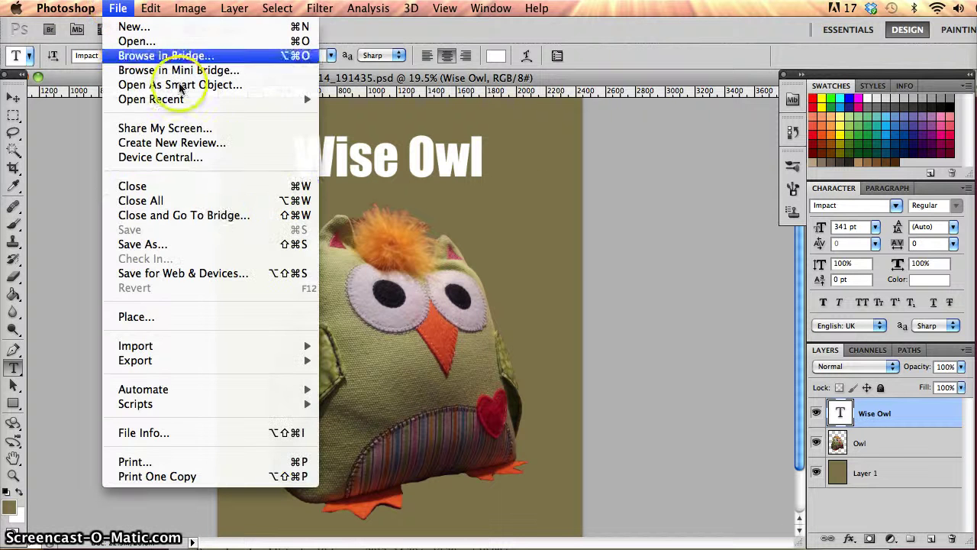
{"action": "left_click", "coordinate": [225, 244]}
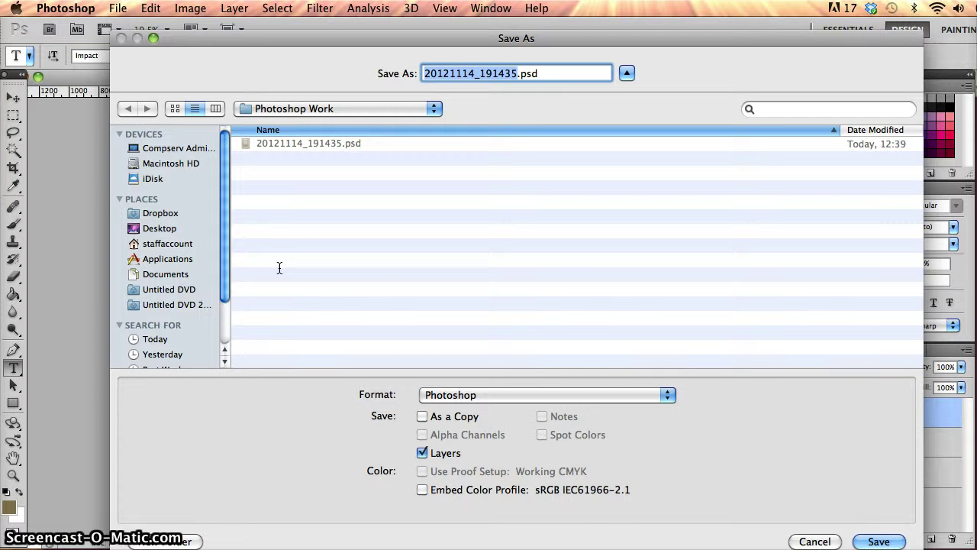
Rename the file owl_20_11_2012, keep Photoshop format, and save it in Photoshop Work
{"action": "left_click", "coordinate": [621, 405]}
{"action": "left_click", "coordinate": [534, 395]}
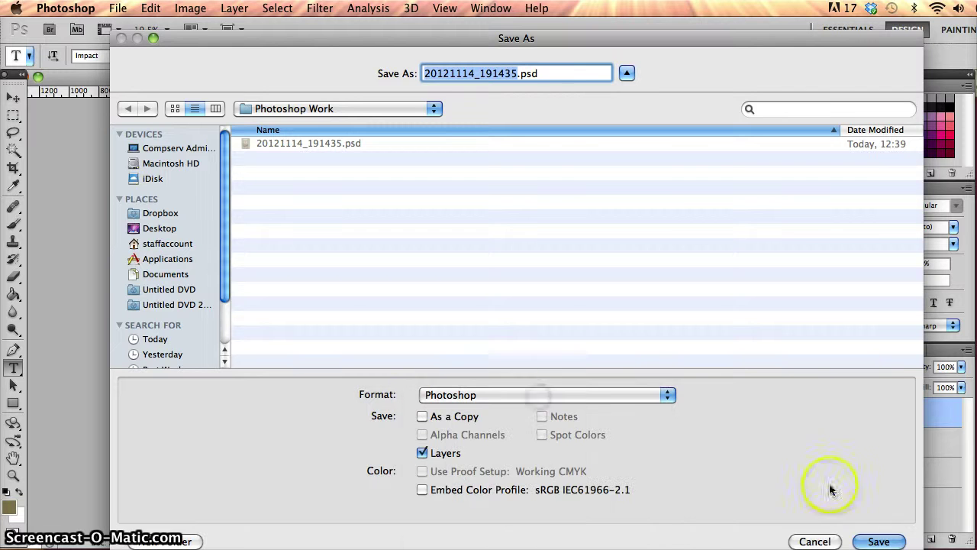
{"action": "left_click", "coordinate": [517, 73]}
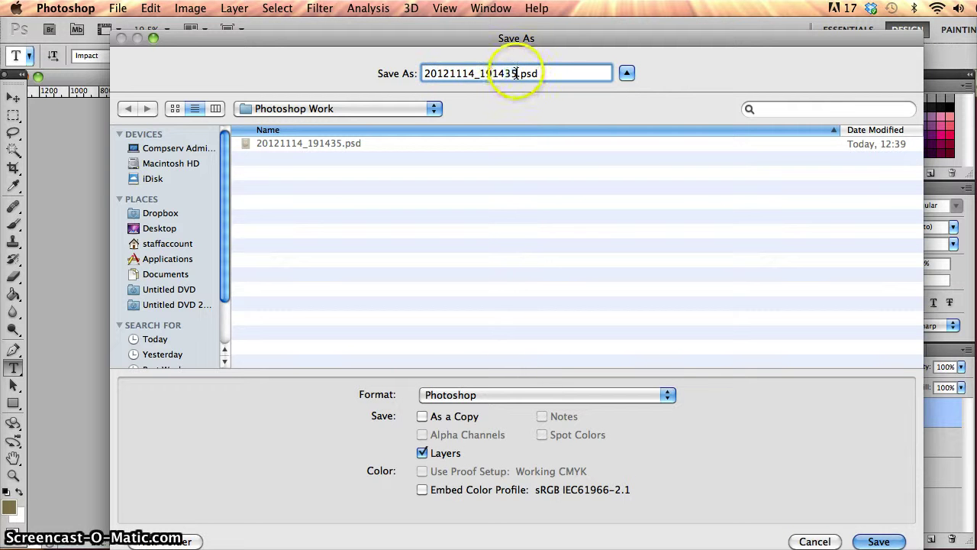
{"action": "left_click_drag", "start_coordinate": [517, 73], "coordinate": [371, 65]}
{"action": "type", "text": "d"}
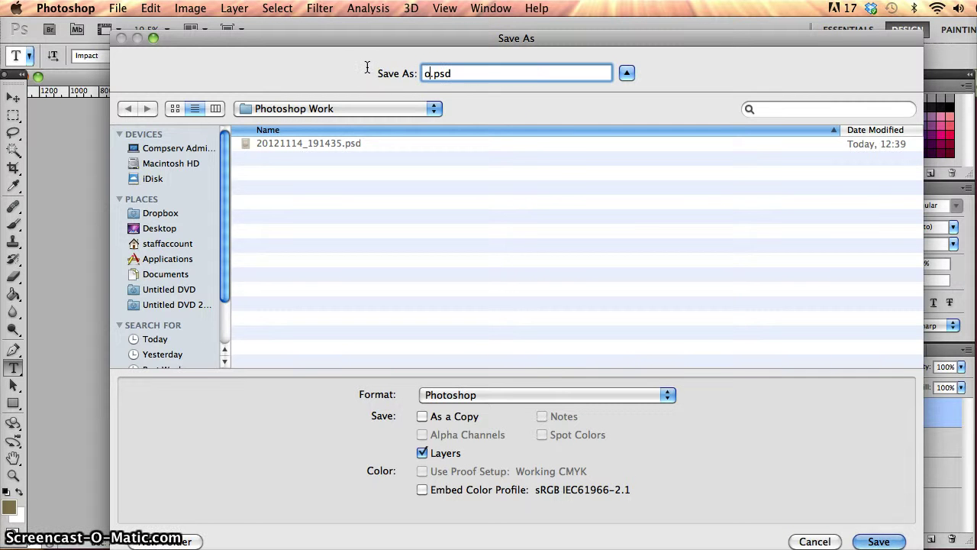
{"action": "type", "text": "wl_"}
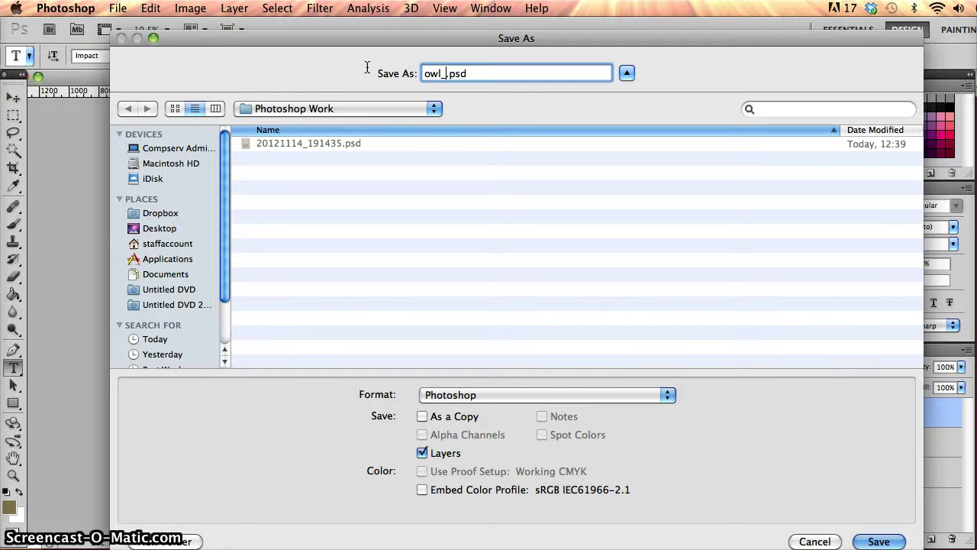
{"action": "type", "text": "20_11_"}
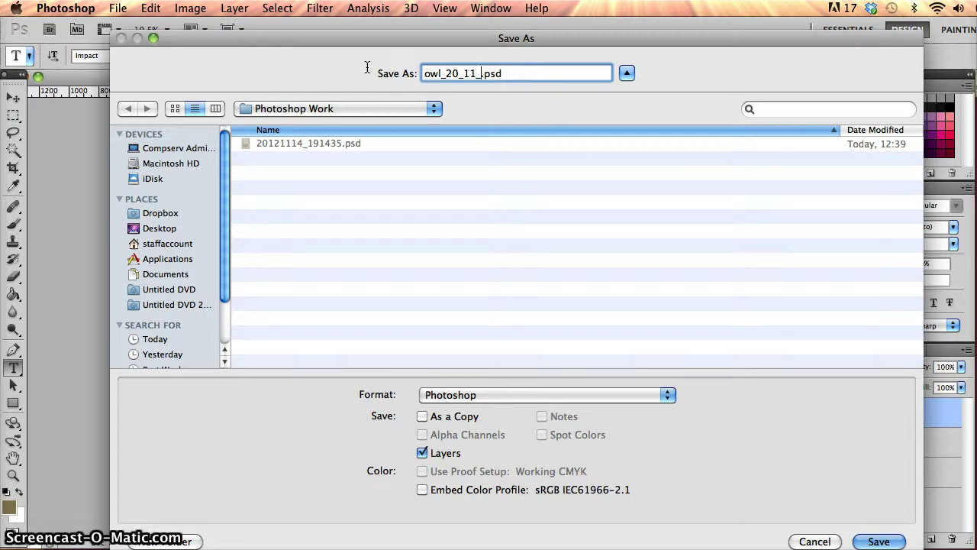
{"action": "type", "text": "2012"}
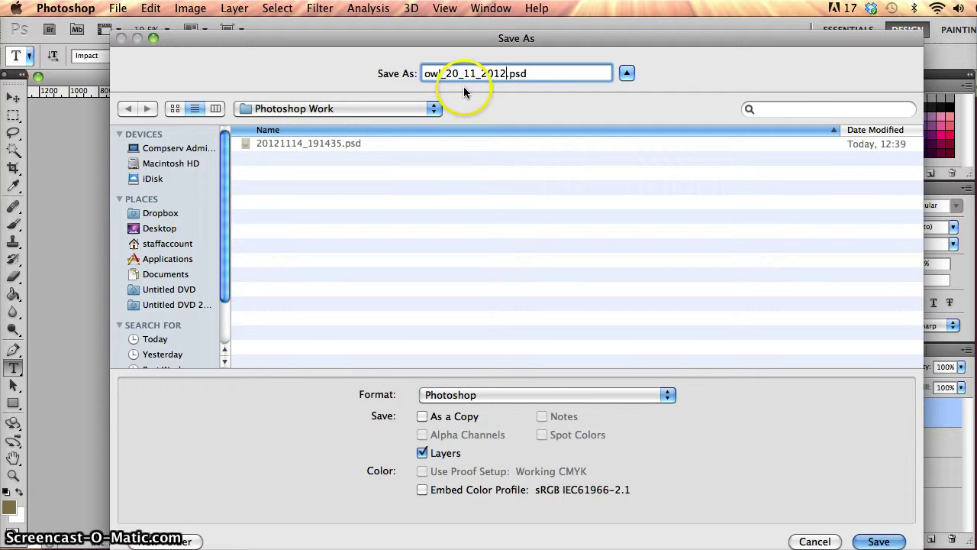
{"action": "left_click", "coordinate": [877, 542]}
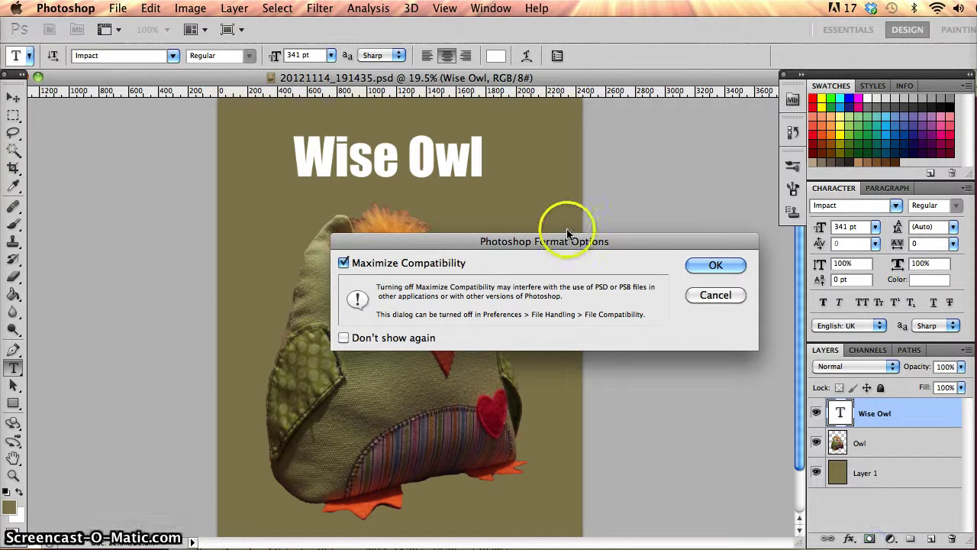
Leave Maximize Compatibility checked and confirm the Photoshop format options
{"action": "left_click_drag", "start_coordinate": [567, 235], "coordinate": [463, 195]}
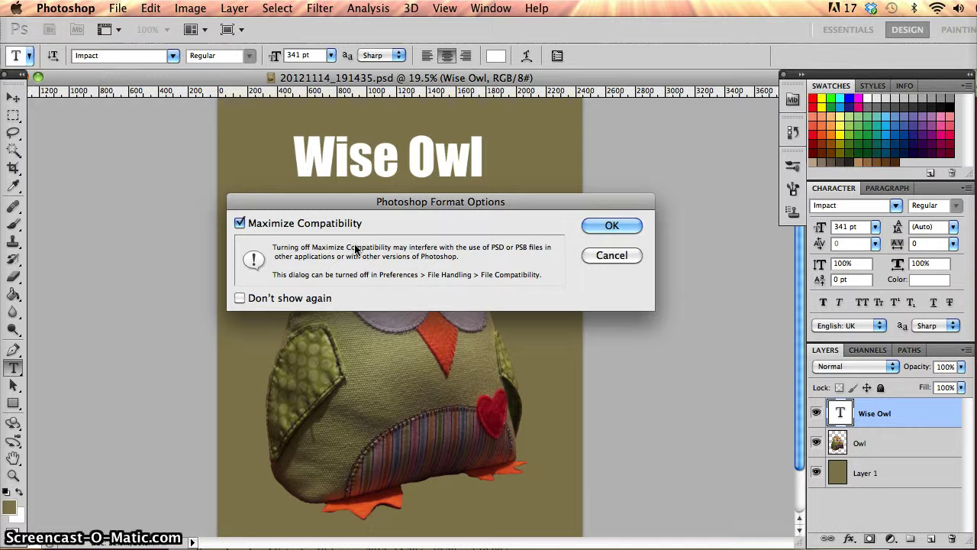
{"action": "left_click", "coordinate": [614, 257]}
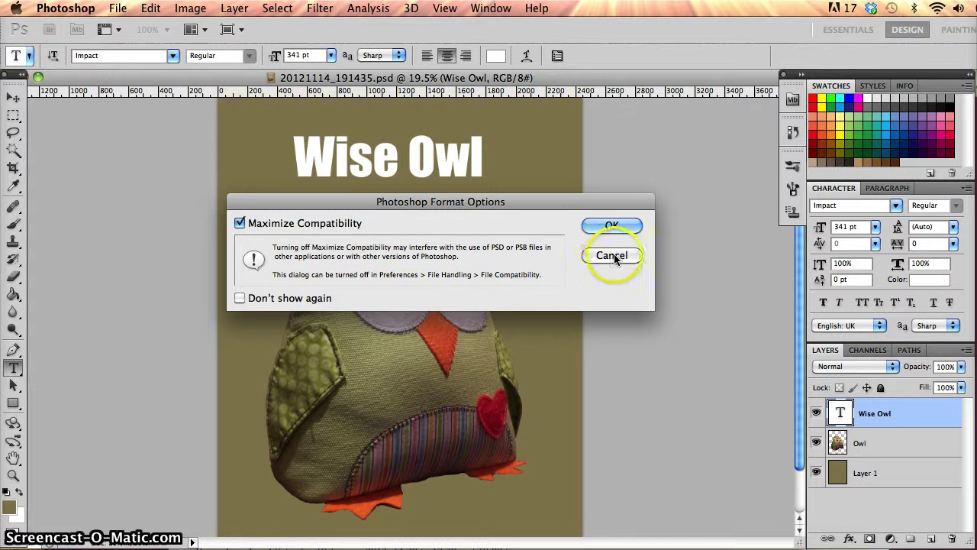
{"action": "left_click", "coordinate": [611, 225]}
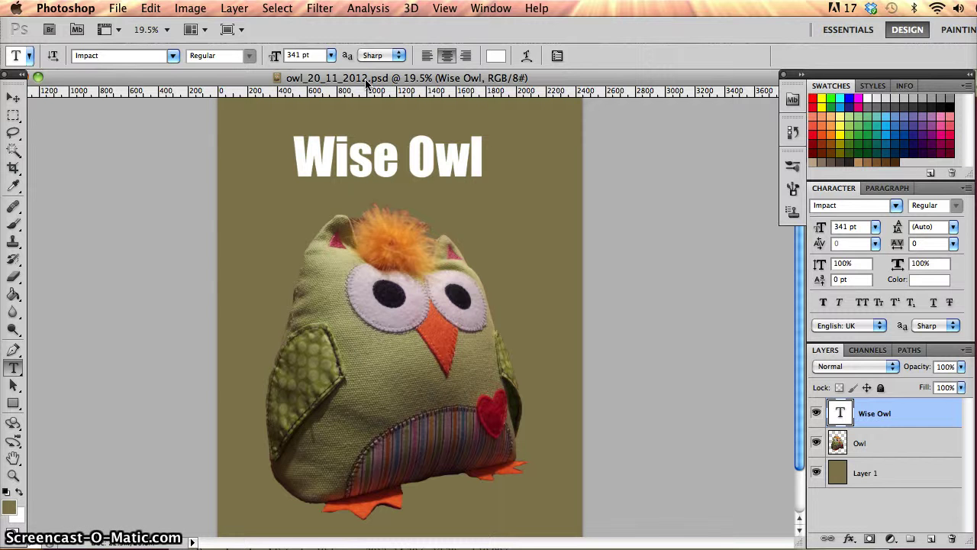
Save a copy as owl_20_11_2012.jpg with the format switched to JPEG
{"action": "left_click", "coordinate": [118, 8]}
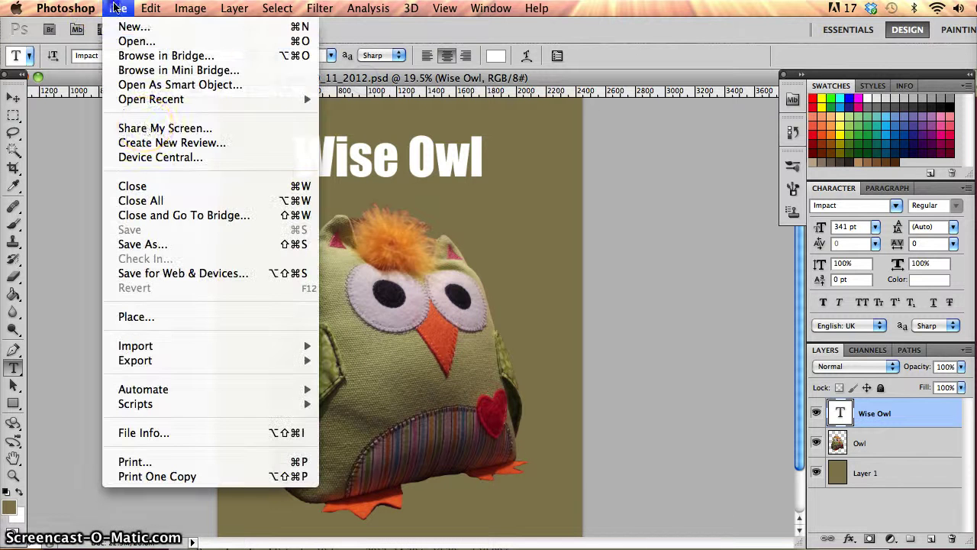
{"action": "left_click", "coordinate": [175, 243]}
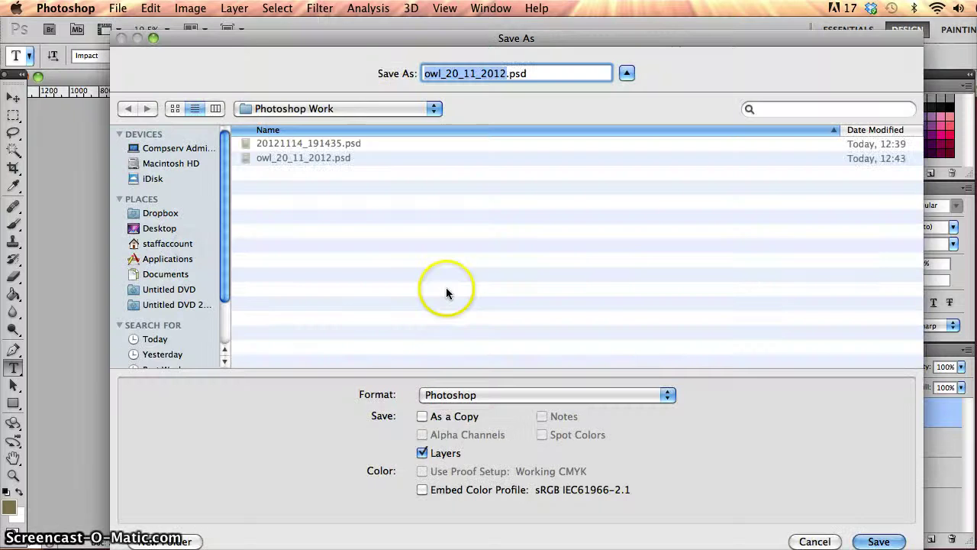
{"action": "left_click", "coordinate": [666, 394]}
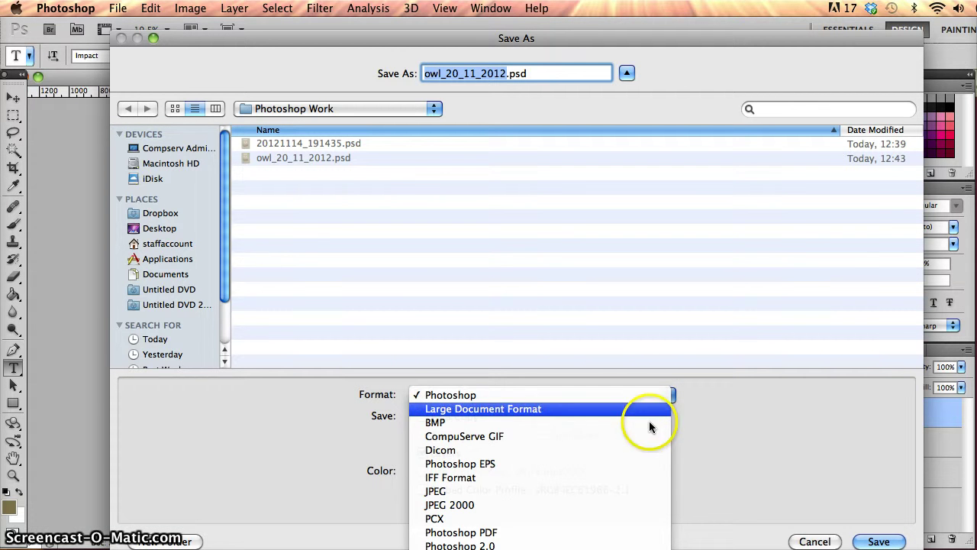
{"action": "left_click", "coordinate": [623, 491]}
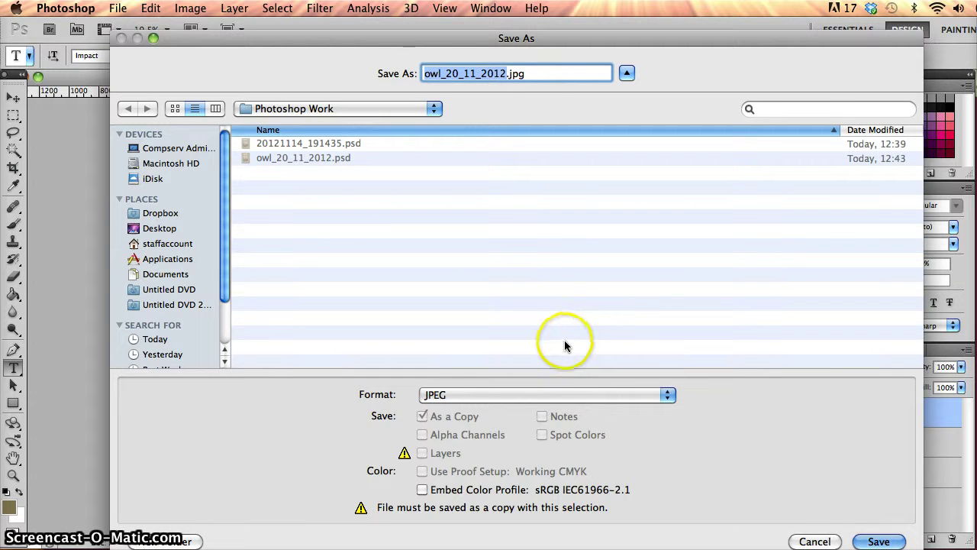
{"action": "left_click", "coordinate": [877, 541]}
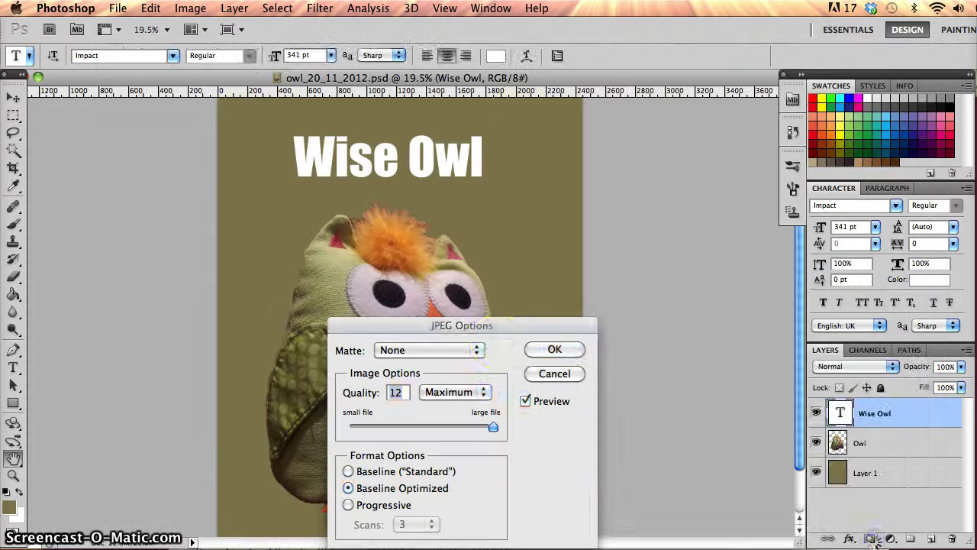
Set JPEG quality to Medium (5), about 331.6K, and confirm the JPEG options
{"action": "left_click_drag", "start_coordinate": [447, 327], "coordinate": [390, 169]}
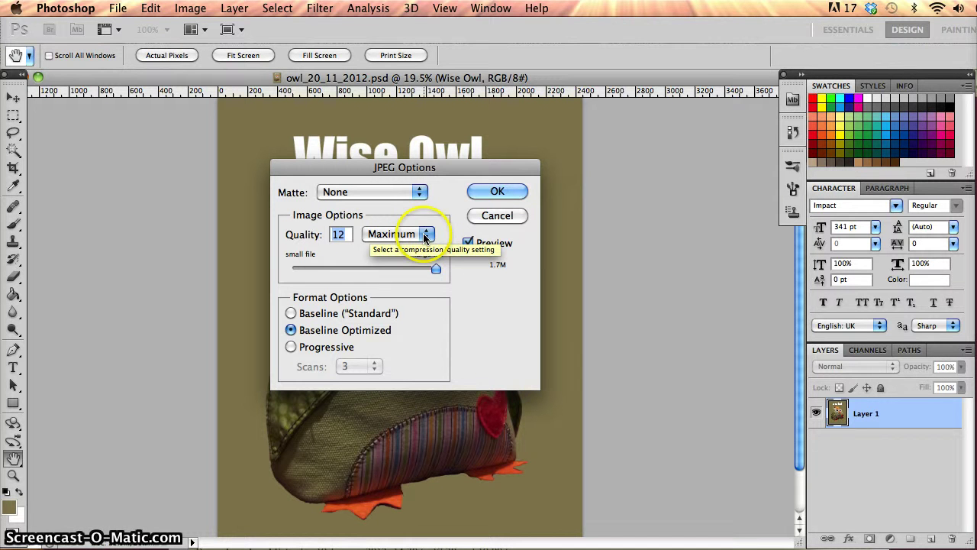
{"action": "left_click", "coordinate": [425, 239]}
{"action": "left_click", "coordinate": [418, 222]}
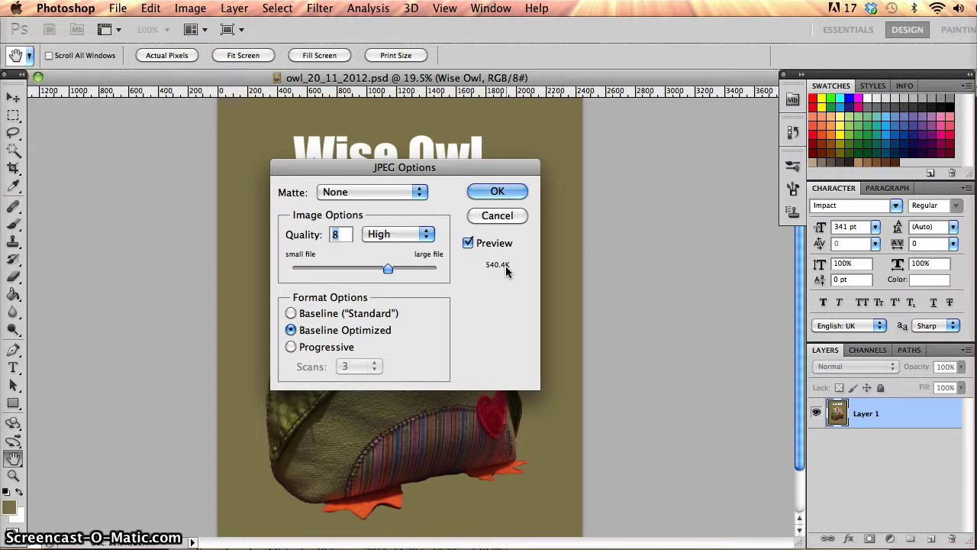
{"action": "left_click", "coordinate": [425, 234]}
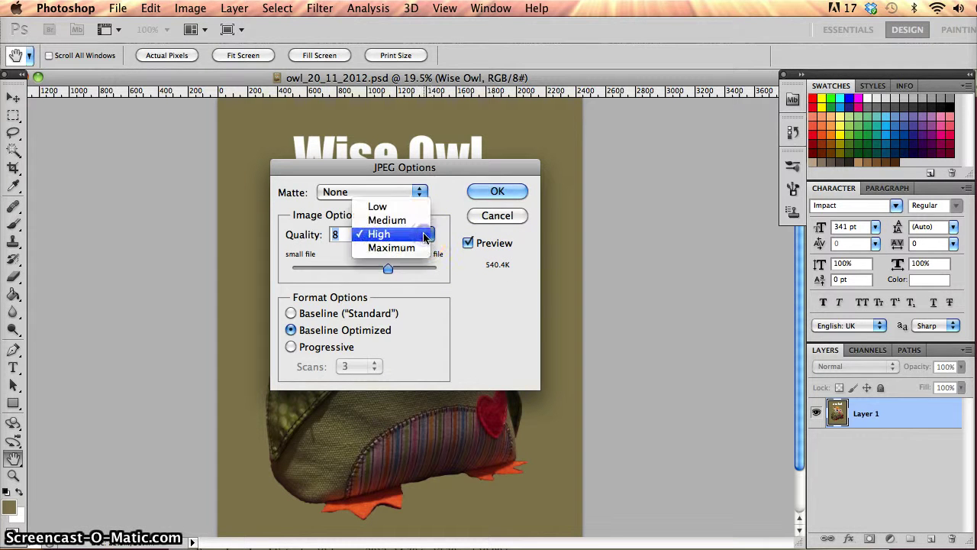
{"action": "left_click", "coordinate": [417, 226]}
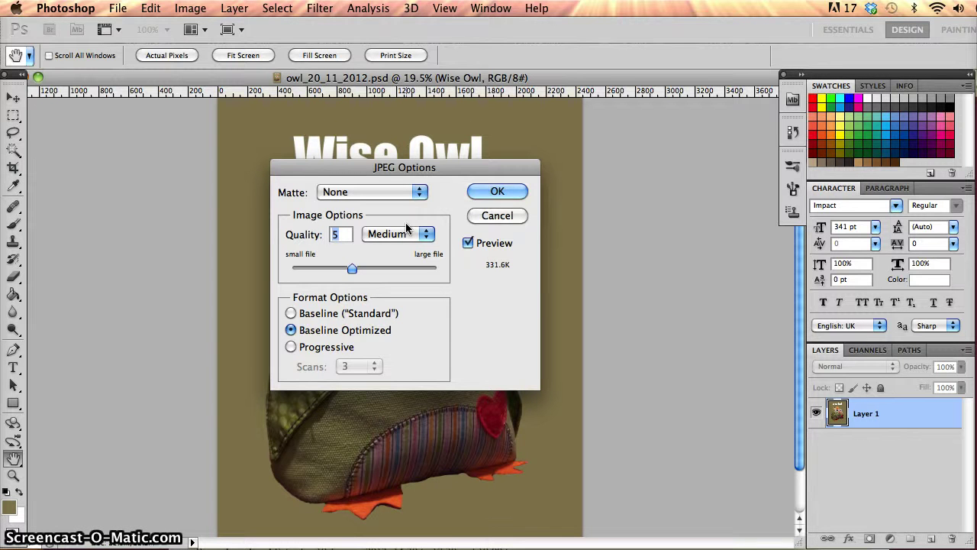
{"action": "left_click", "coordinate": [498, 191]}
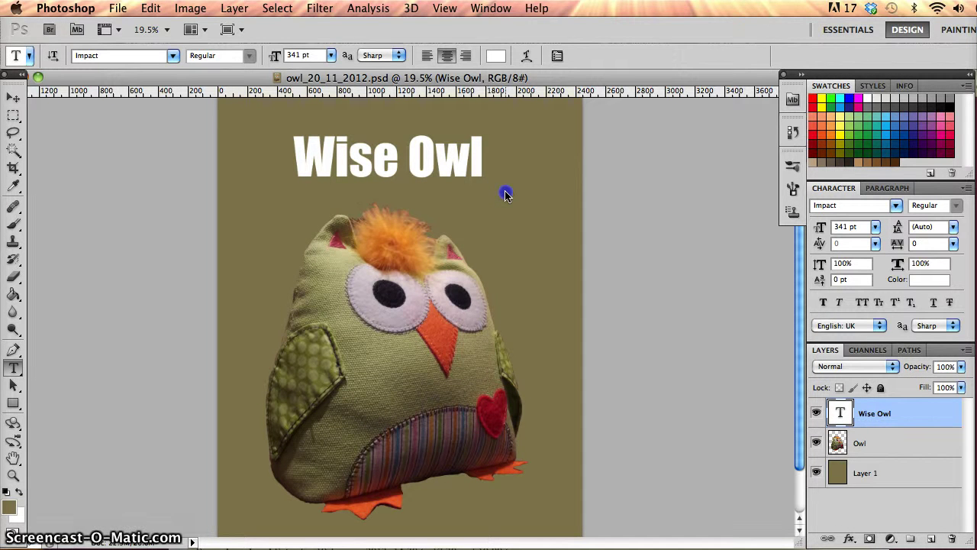
{"action": "left_click", "coordinate": [615, 192]}
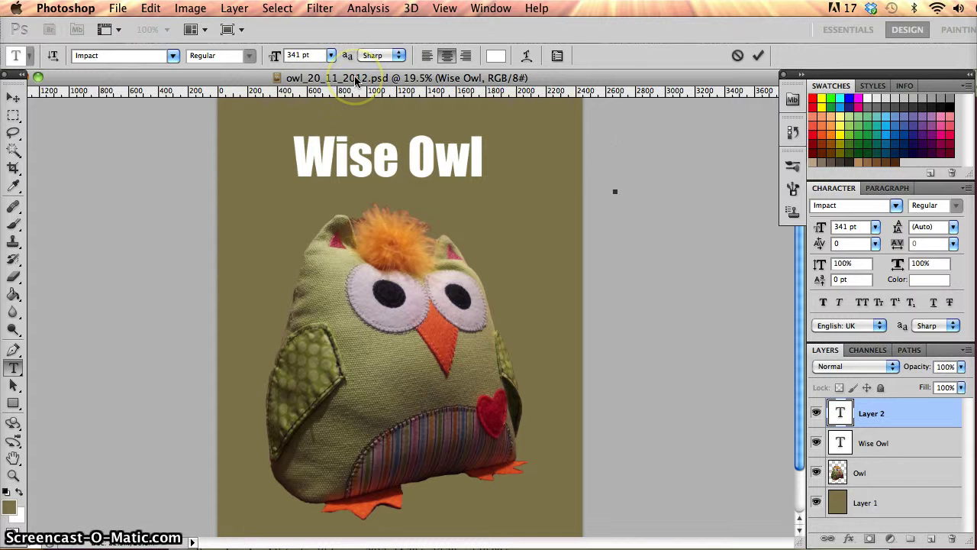
{"action": "key", "text": "Escape"}
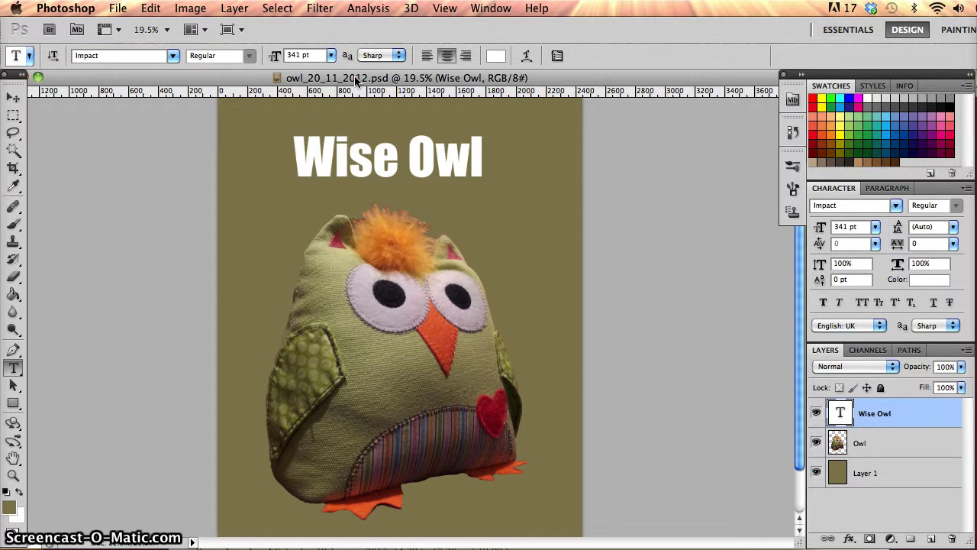
{"action": "left_click", "coordinate": [366, 82]}
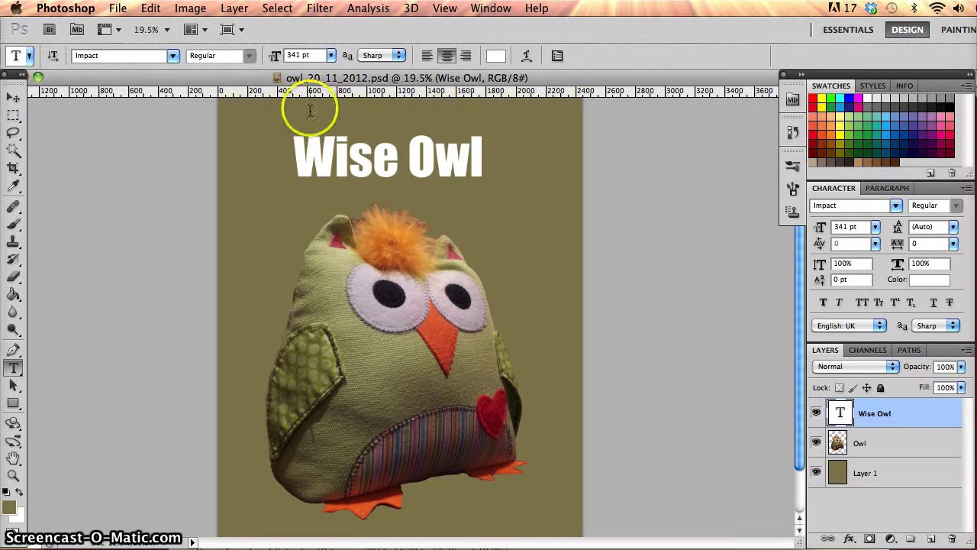
Save owl_20_11_2012.pdf as a flattened copy in Photoshop PDF format, with Layers unticked
{"action": "left_click", "coordinate": [121, 9]}
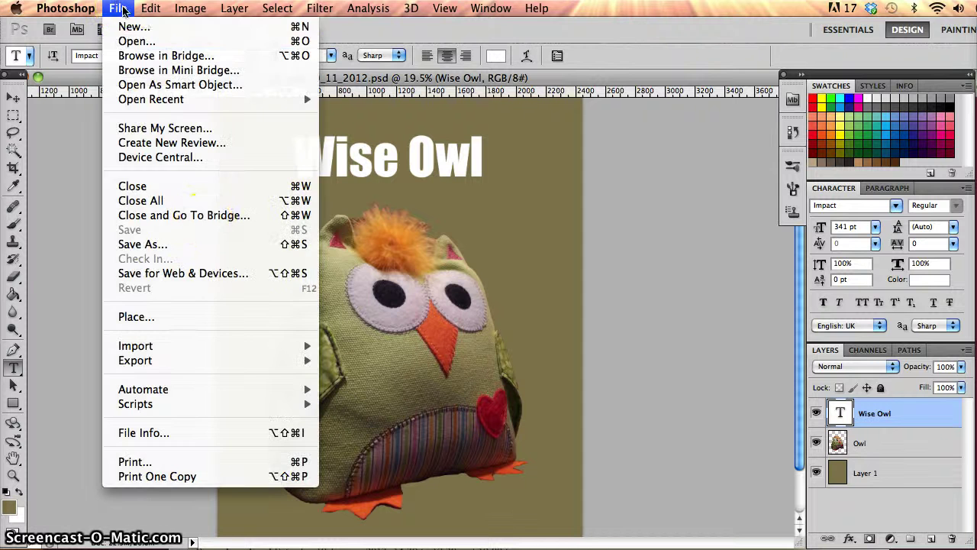
{"action": "left_click", "coordinate": [212, 246]}
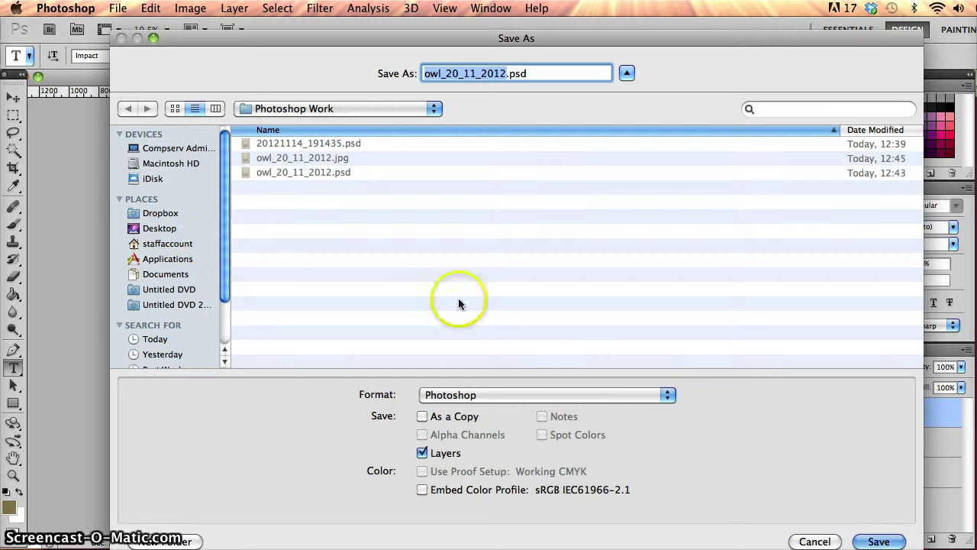
{"action": "left_click", "coordinate": [638, 394]}
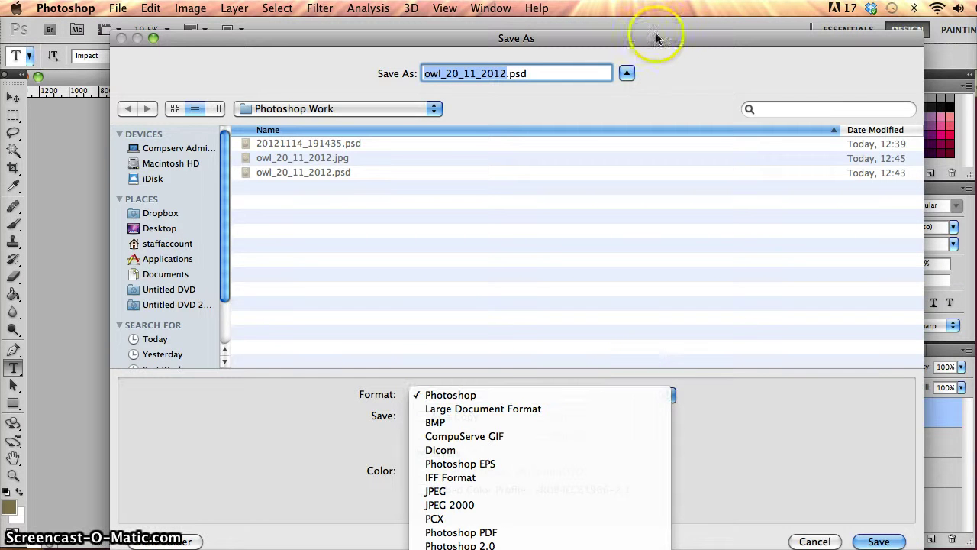
{"action": "scroll", "coordinate": [527, 482], "scroll_direction": "down", "scroll_amount": 4}
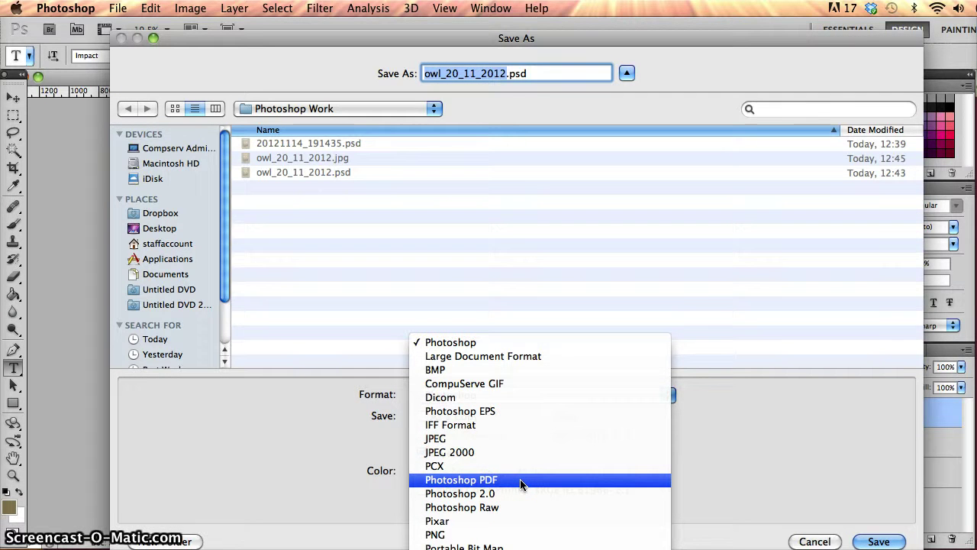
{"action": "left_click", "coordinate": [521, 483]}
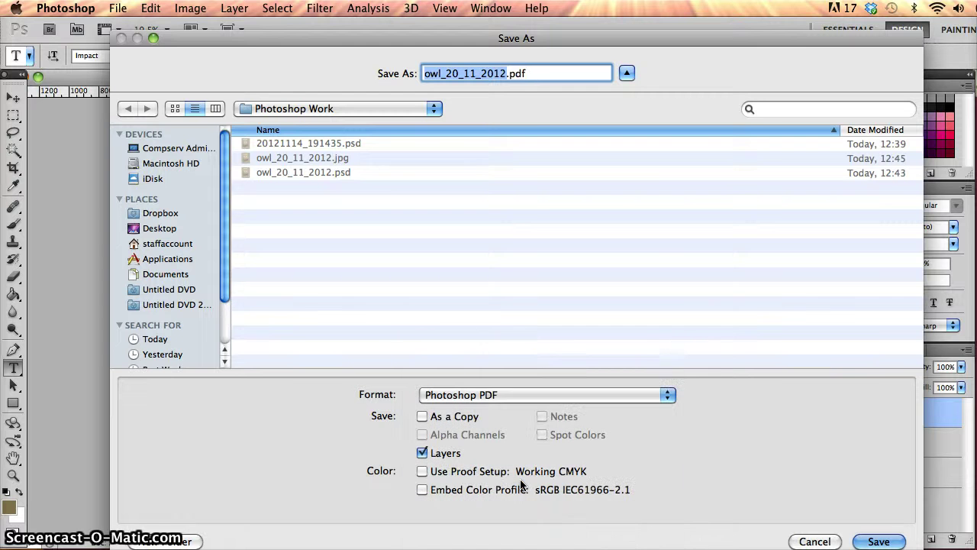
{"action": "left_click", "coordinate": [422, 452]}
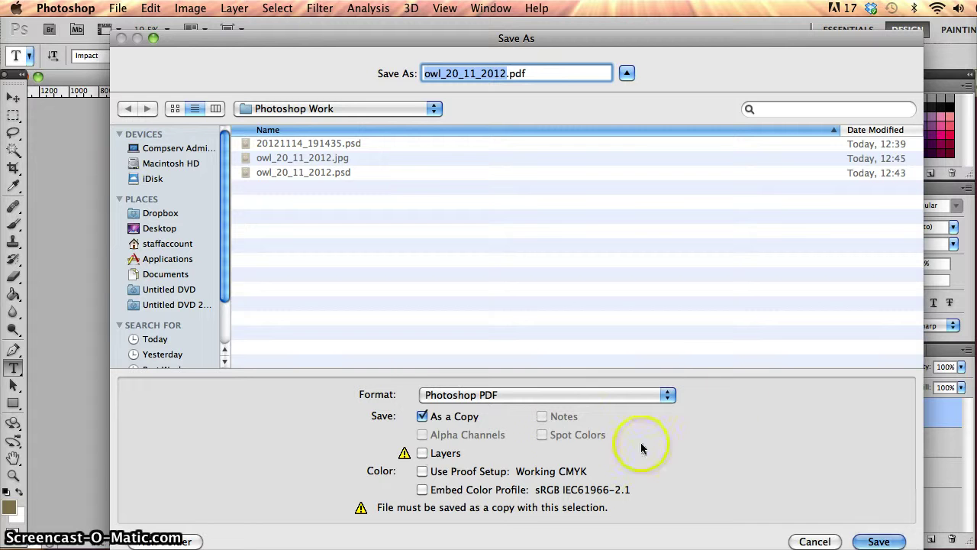
{"action": "left_click_drag", "start_coordinate": [552, 46], "coordinate": [516, 32]}
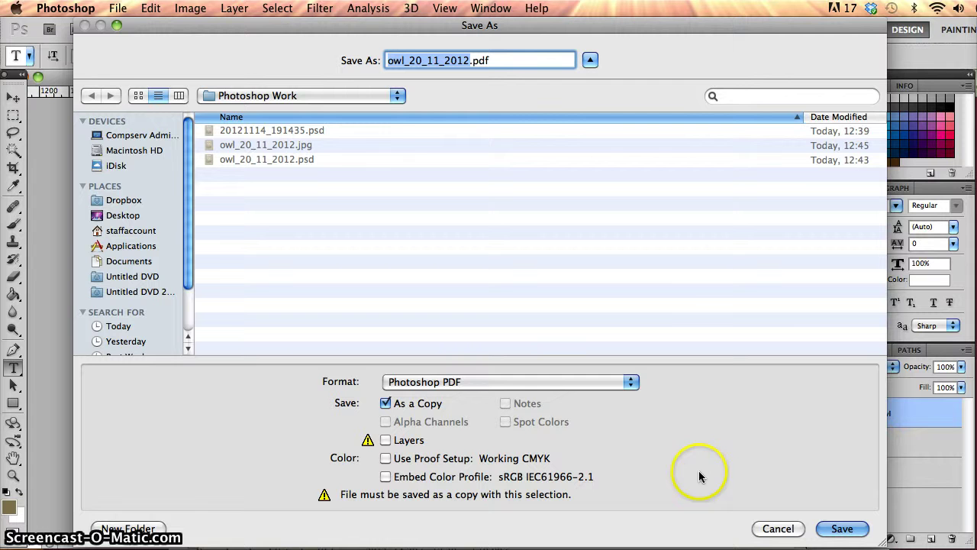
{"action": "left_click", "coordinate": [844, 529]}
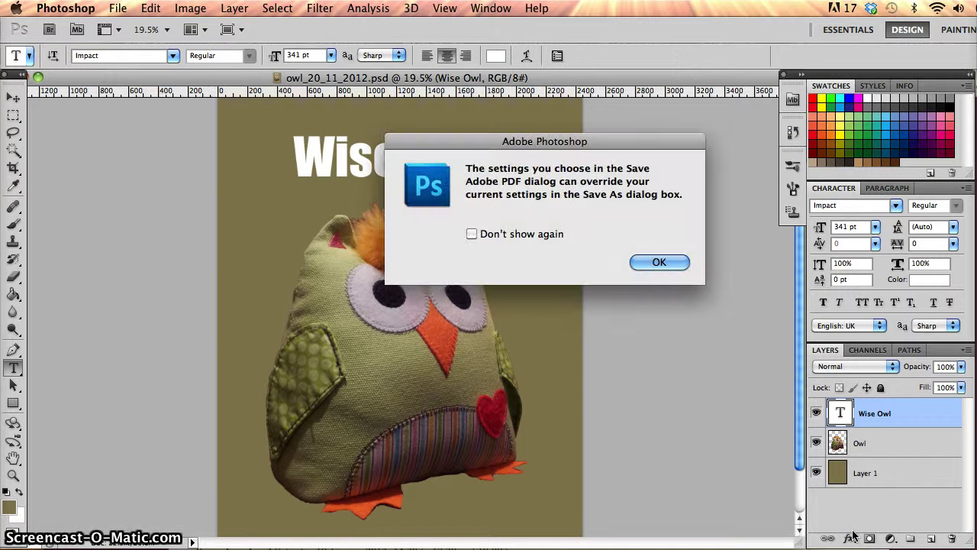
Dismiss the settings notice and review the PDF presets and Compression, Output, Security, Summary panes
{"action": "left_click", "coordinate": [661, 263]}
{"action": "left_click_drag", "start_coordinate": [494, 143], "coordinate": [317, 105]}
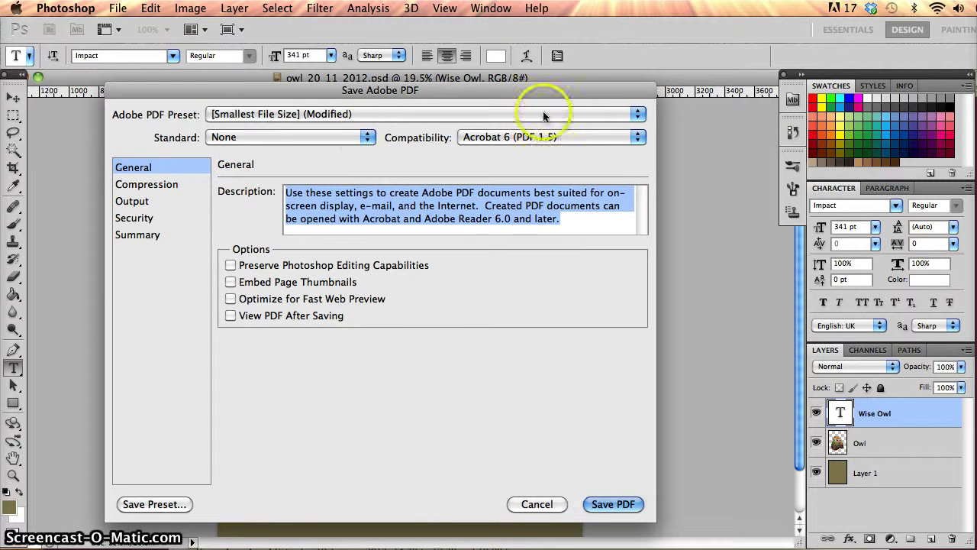
{"action": "left_click", "coordinate": [636, 113]}
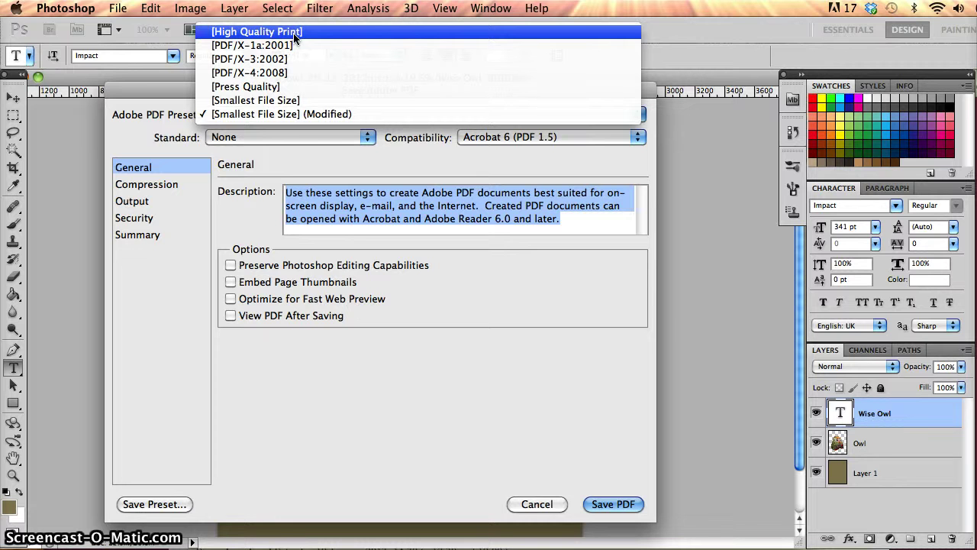
{"action": "left_click_drag", "start_coordinate": [294, 37], "coordinate": [290, 114]}
{"action": "left_click", "coordinate": [155, 189]}
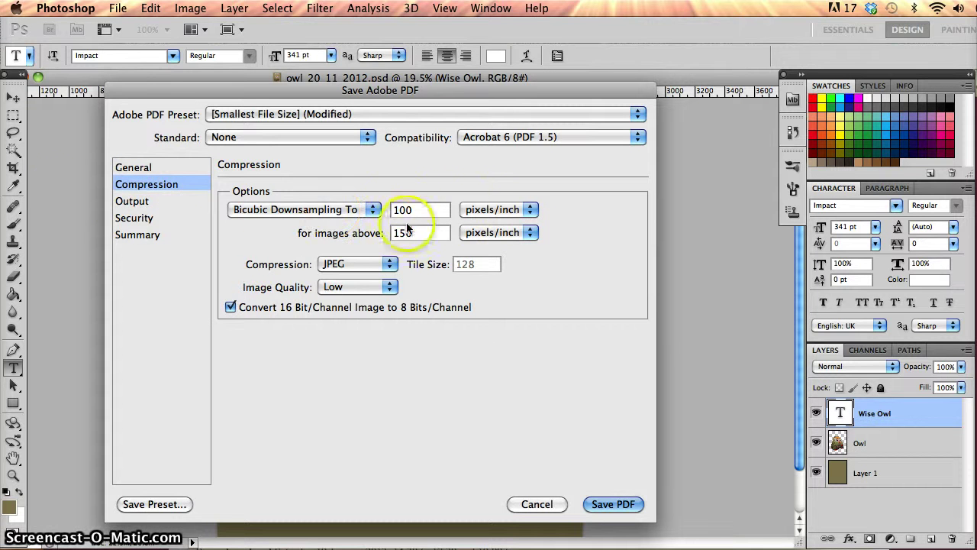
{"action": "left_click", "coordinate": [126, 201]}
{"action": "left_click", "coordinate": [129, 218]}
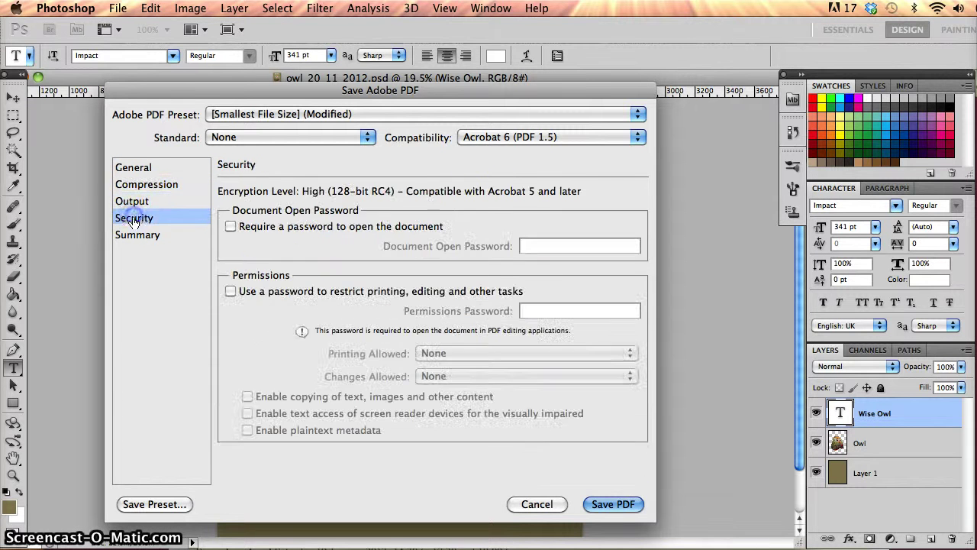
{"action": "left_click", "coordinate": [135, 235]}
{"action": "left_click", "coordinate": [153, 185]}
{"action": "left_click", "coordinate": [144, 167]}
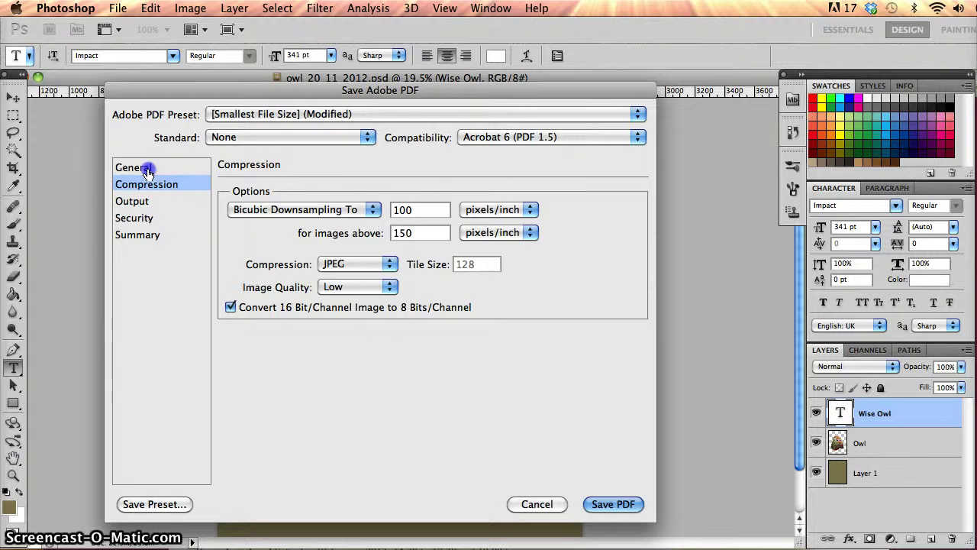
Apply the [Smallest File Size] preset and save the PDF
{"action": "left_click", "coordinate": [454, 115]}
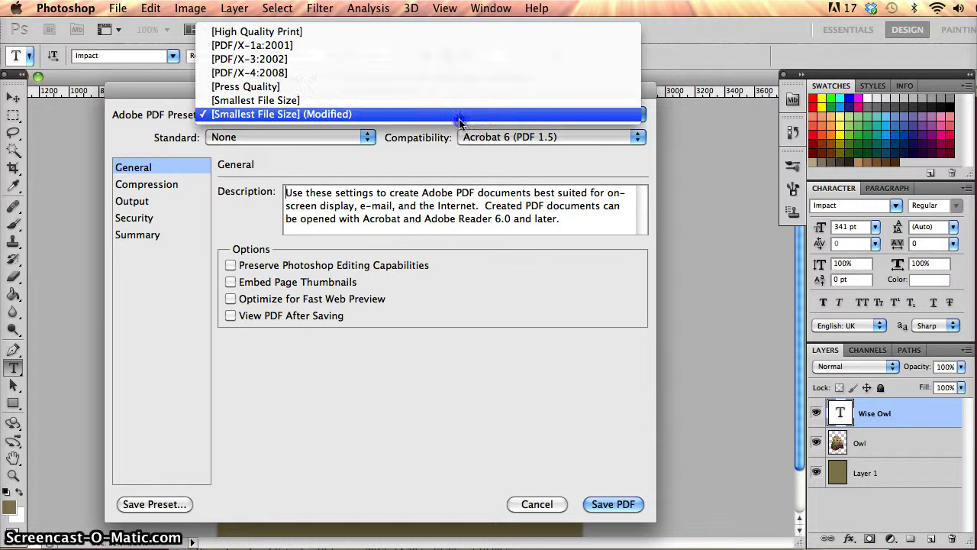
{"action": "left_click", "coordinate": [256, 106]}
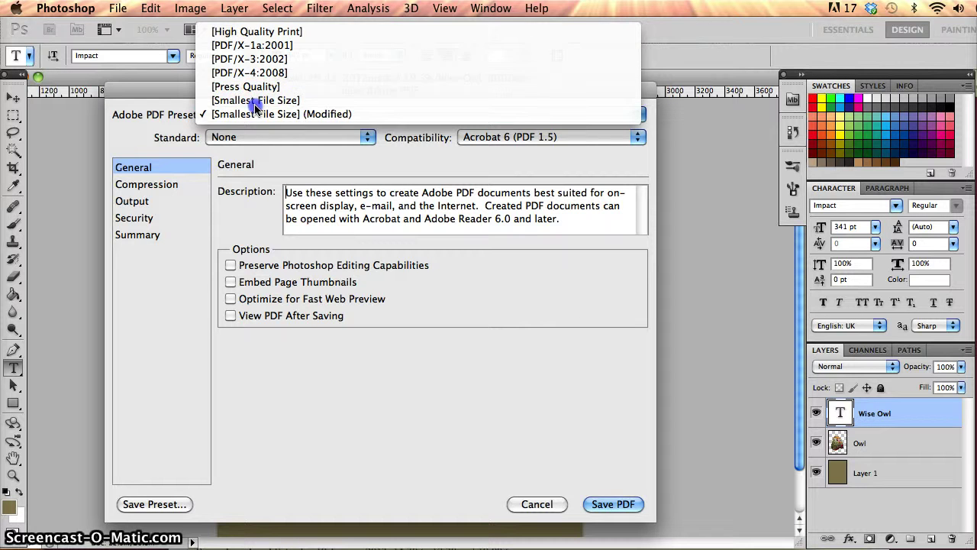
{"action": "left_click", "coordinate": [609, 507]}
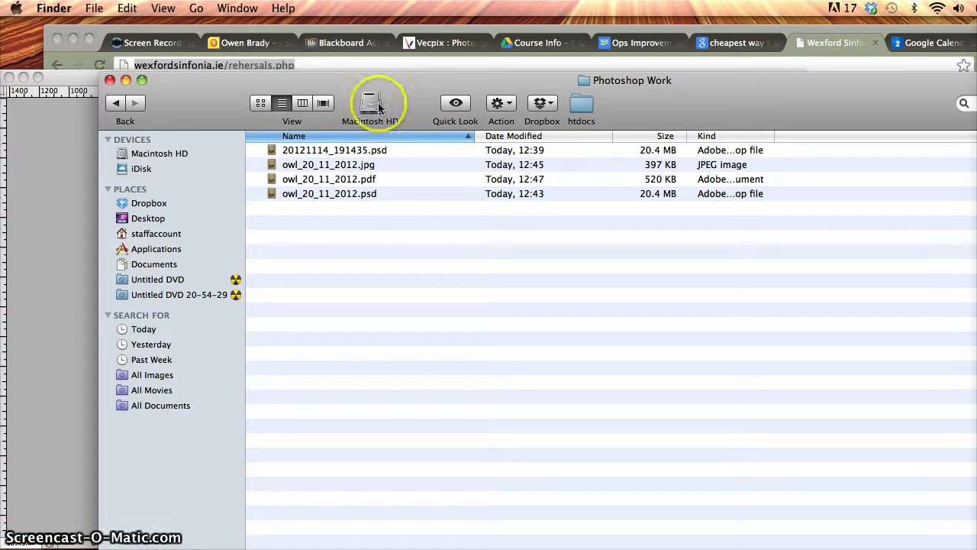
Resize the Finder window and compare sizes: JPEG 397 KB, PDF 520 KB, PSD 20.4 MB
{"action": "left_click_drag", "start_coordinate": [375, 78], "coordinate": [386, 26]}
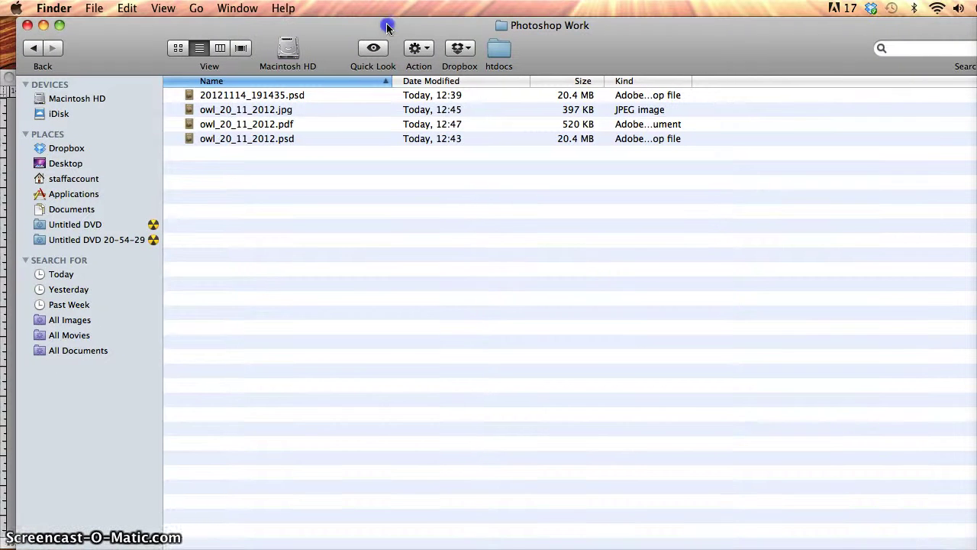
{"action": "left_click_drag", "start_coordinate": [971, 544], "coordinate": [857, 483]}
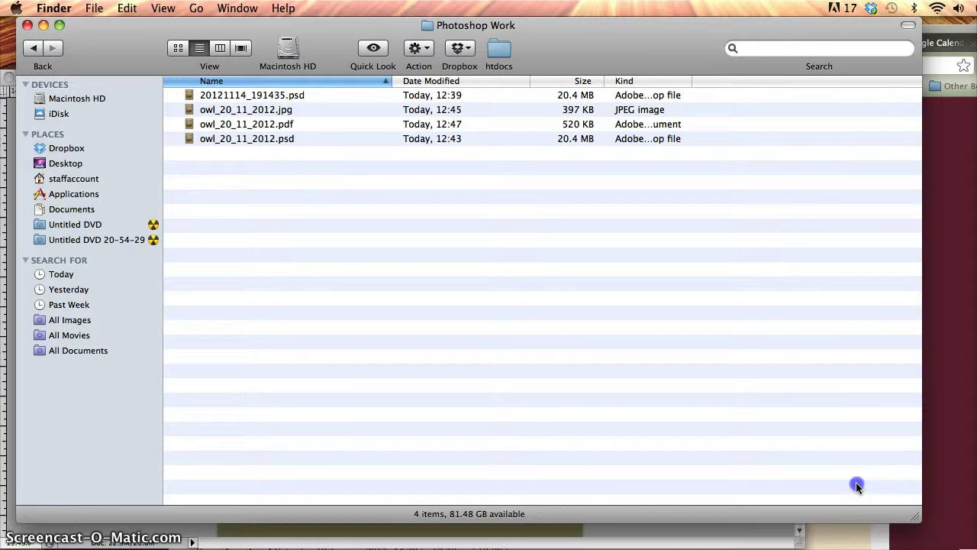
{"action": "left_click", "coordinate": [256, 111]}
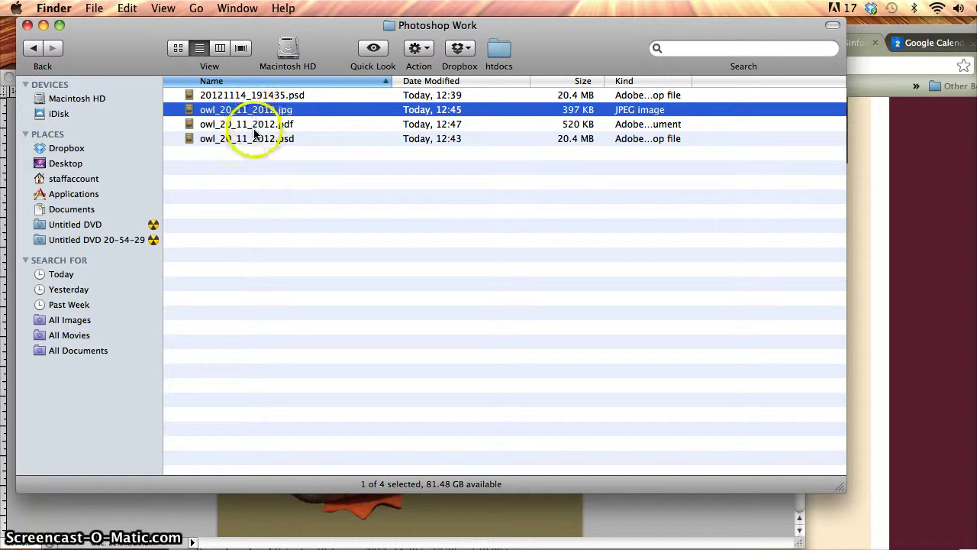
{"action": "left_click", "coordinate": [254, 138]}
{"action": "left_click", "coordinate": [254, 124]}
{"action": "left_click", "coordinate": [255, 112]}
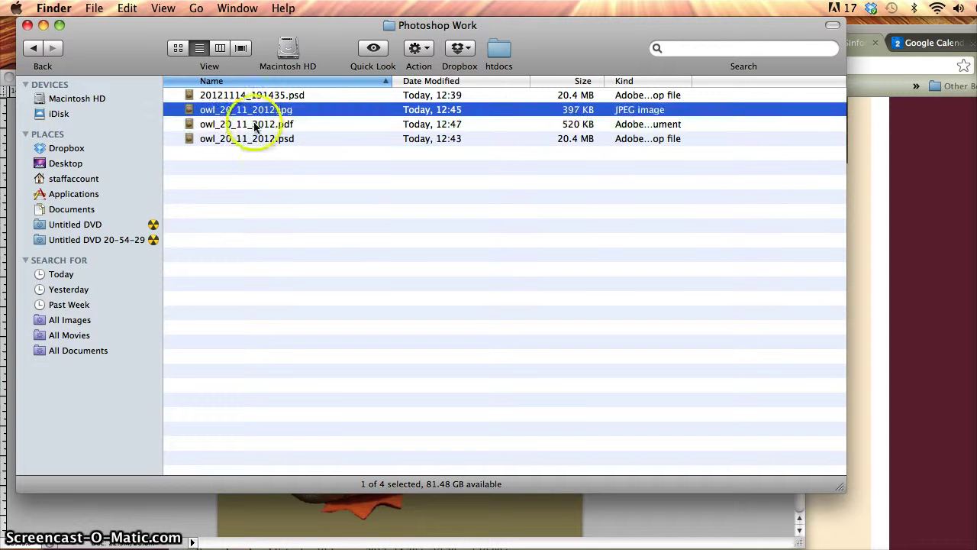
{"action": "left_click", "coordinate": [255, 140]}
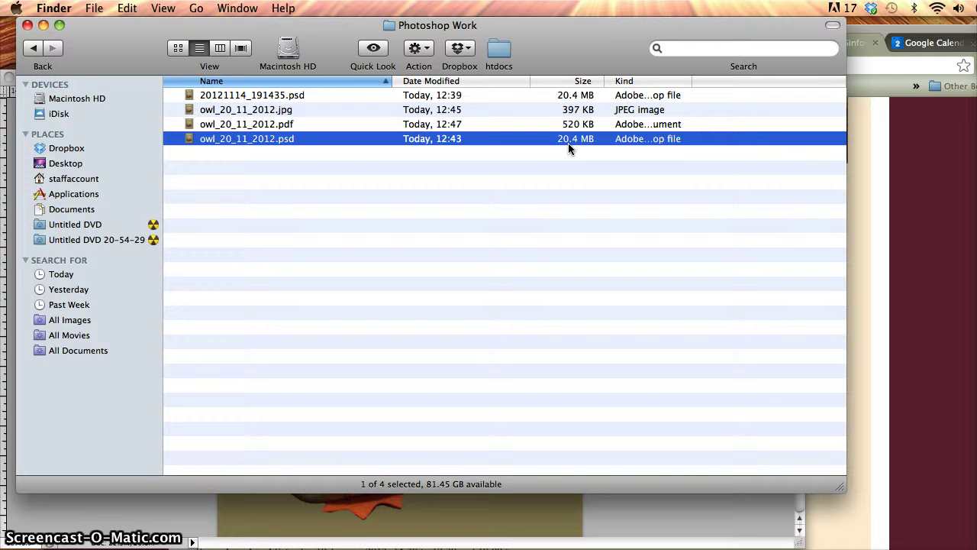
{"action": "left_click", "coordinate": [273, 112]}
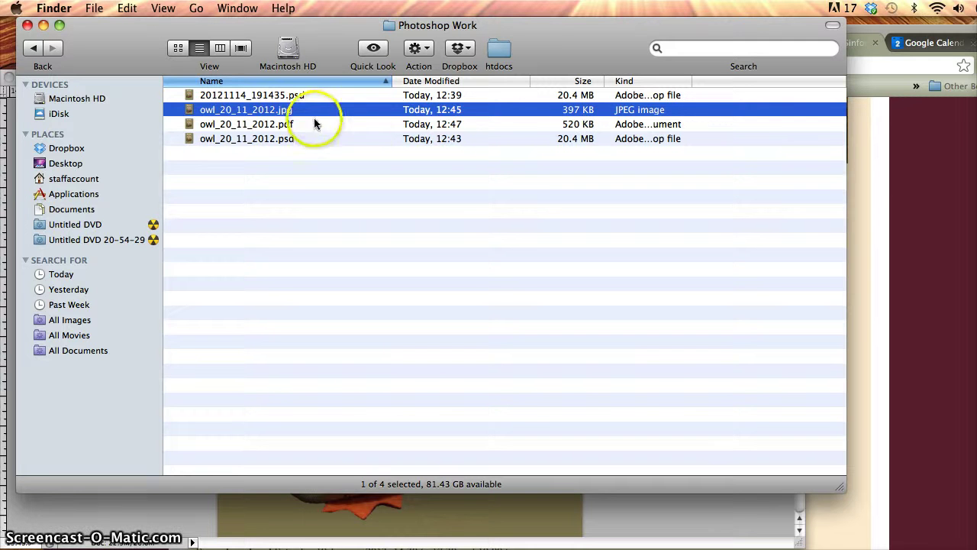
{"action": "left_click", "coordinate": [268, 125]}
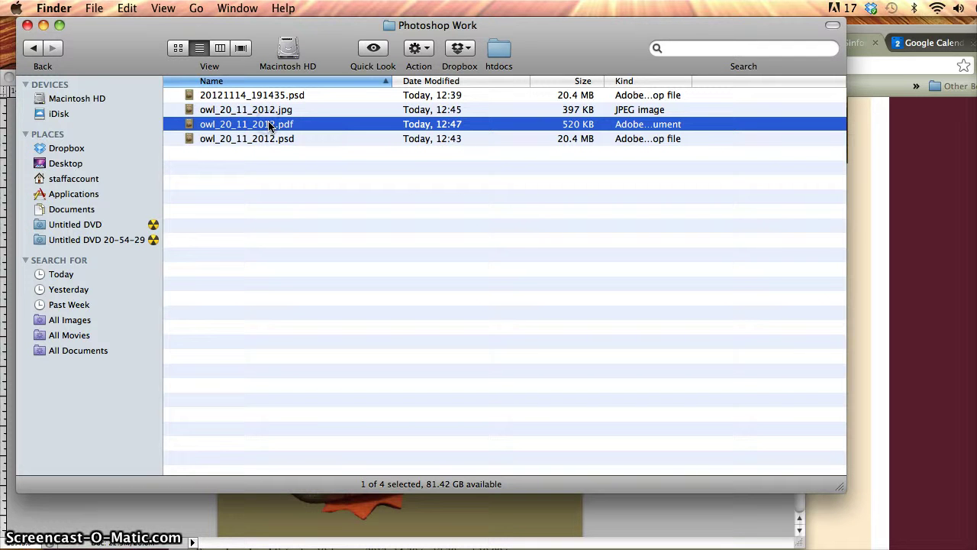
{"action": "double_click", "coordinate": [269, 125]}
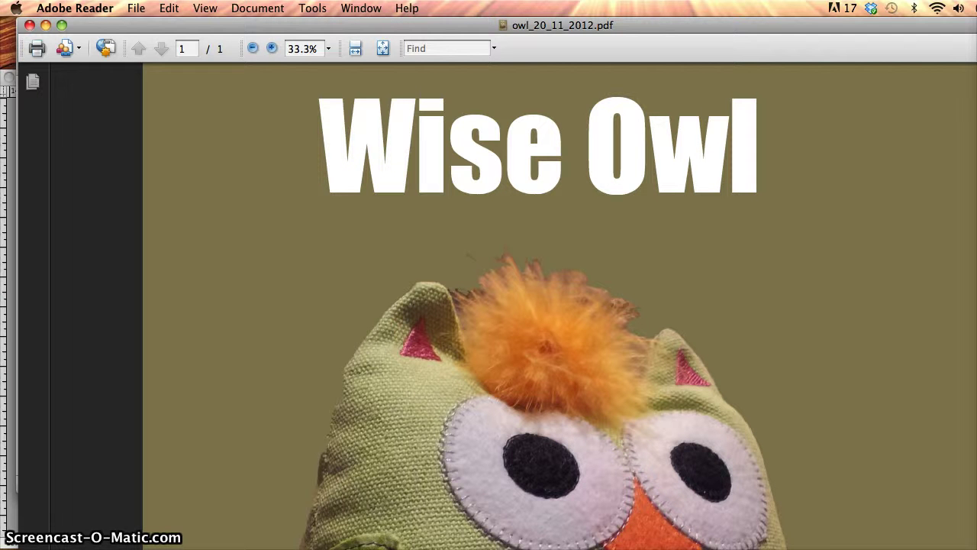
{"action": "scroll", "coordinate": [242, 148], "scroll_direction": "up", "scroll_amount": 6}
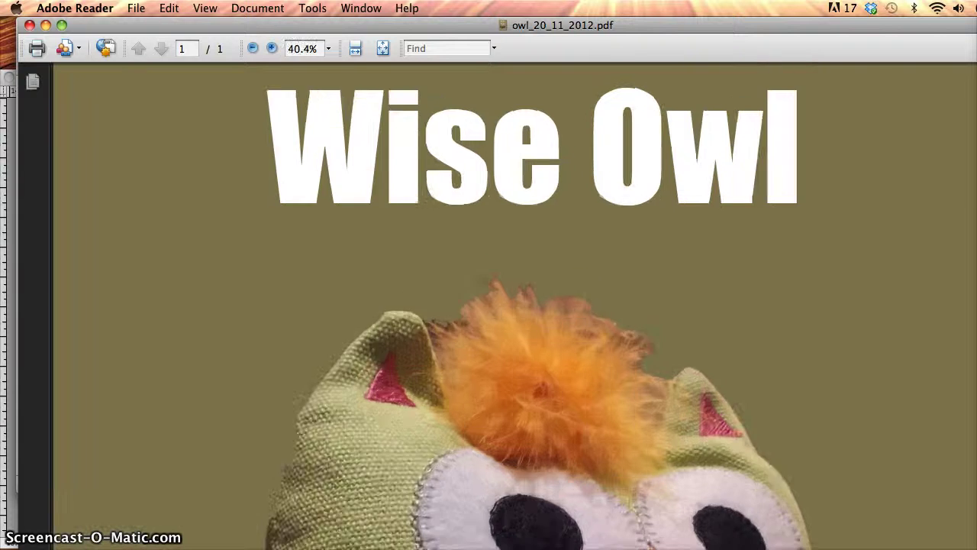
{"action": "scroll", "coordinate": [242, 181], "scroll_direction": "up", "scroll_amount": 8}
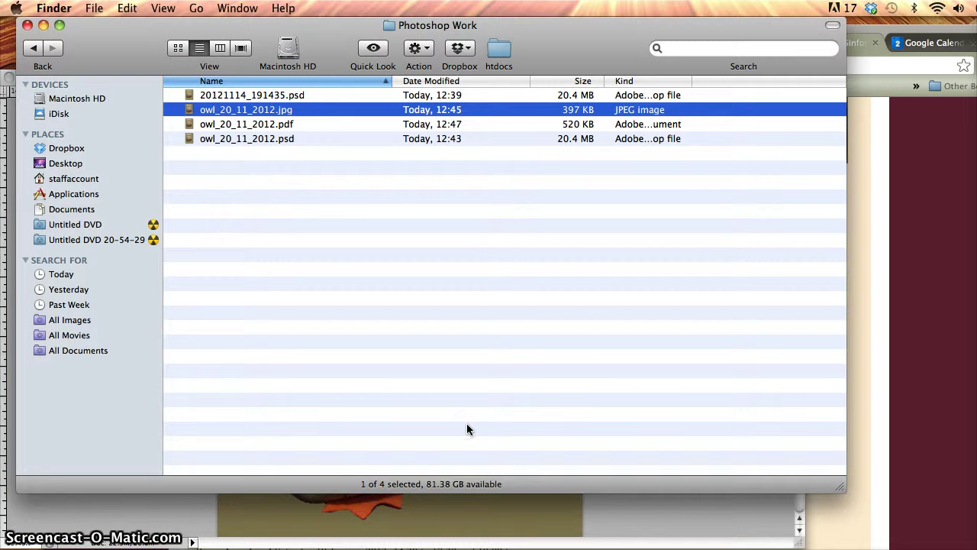
Open owl_20_11_2012.jpg in Preview, reposition its window, and magnify down to the fabric texture
{"action": "double_click", "coordinate": [246, 111]}
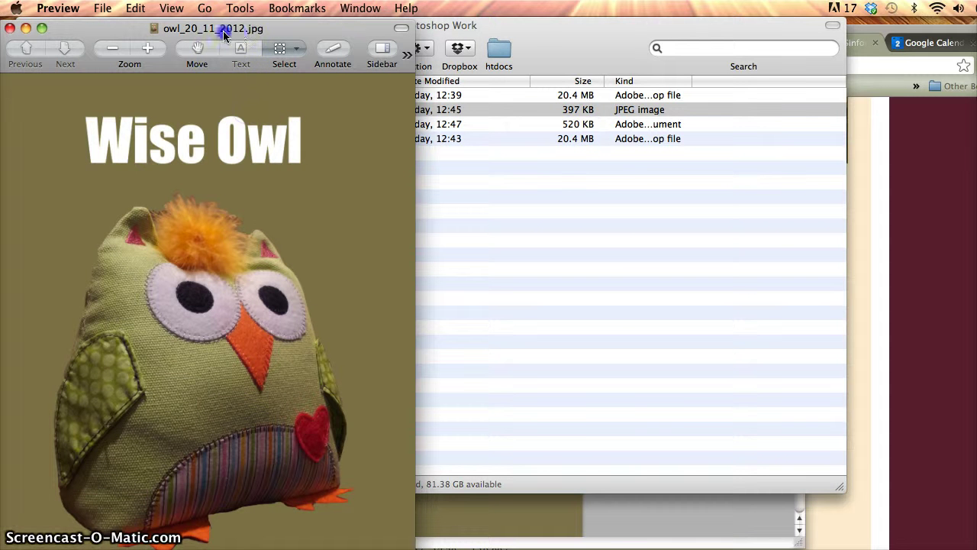
{"action": "left_click_drag", "start_coordinate": [226, 30], "coordinate": [579, 29]}
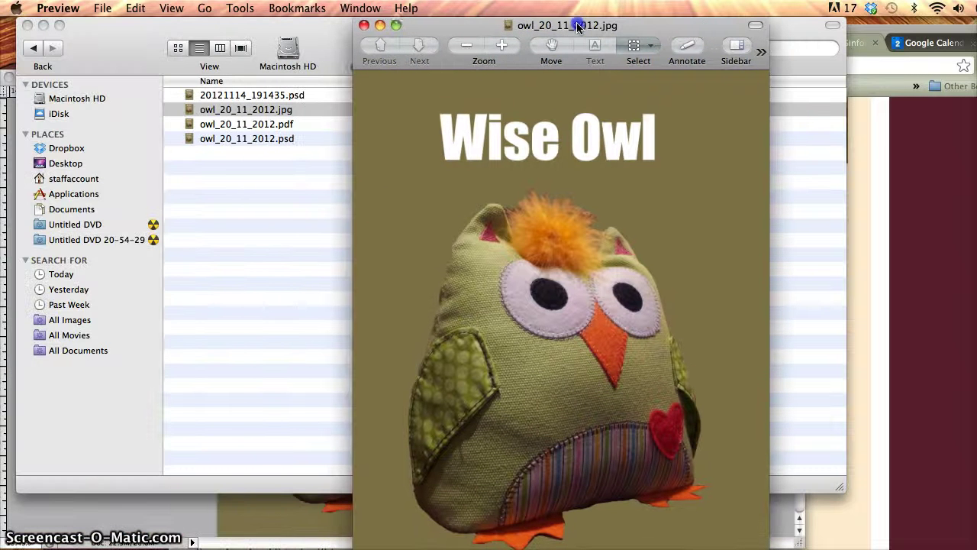
{"action": "left_click", "coordinate": [501, 46]}
{"action": "left_click", "coordinate": [502, 46]}
{"action": "left_click", "coordinate": [501, 45]}
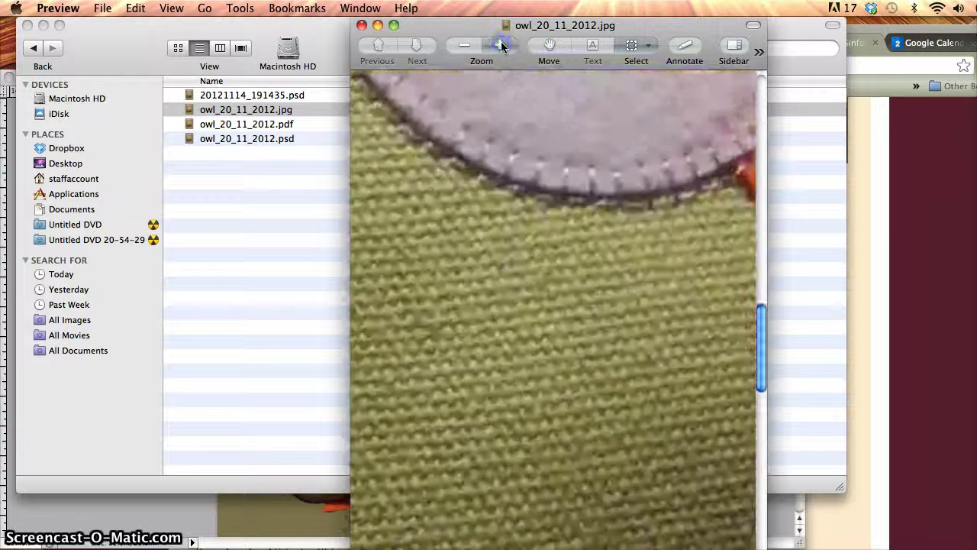
{"action": "left_click", "coordinate": [502, 45]}
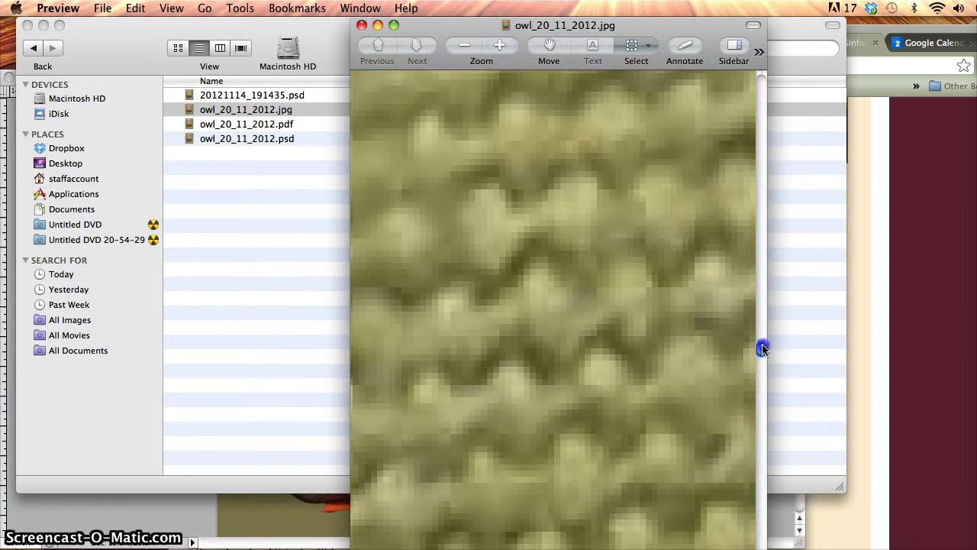
{"action": "left_click_drag", "start_coordinate": [761, 349], "coordinate": [741, 144]}
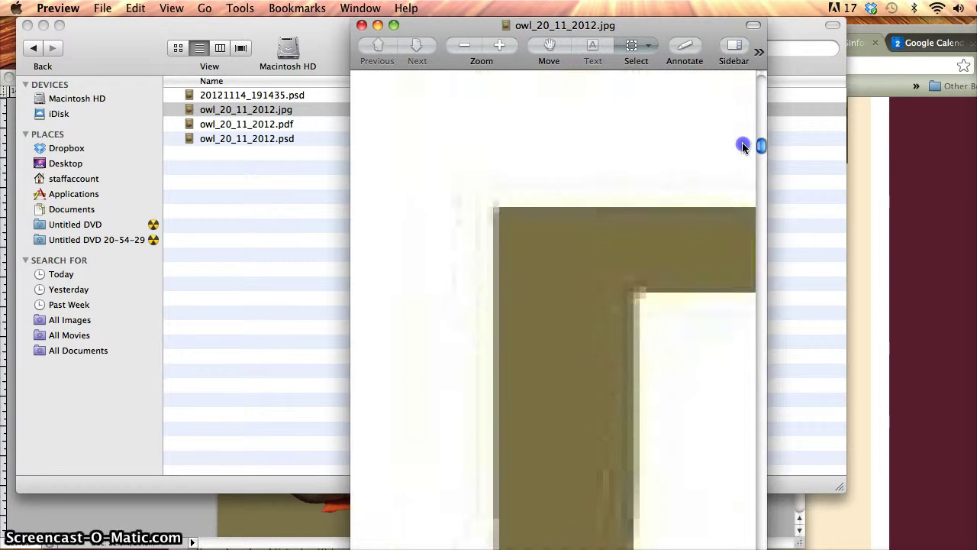
Zoom in on the letter e's edge until its individual pixels show
{"action": "left_click", "coordinate": [467, 44]}
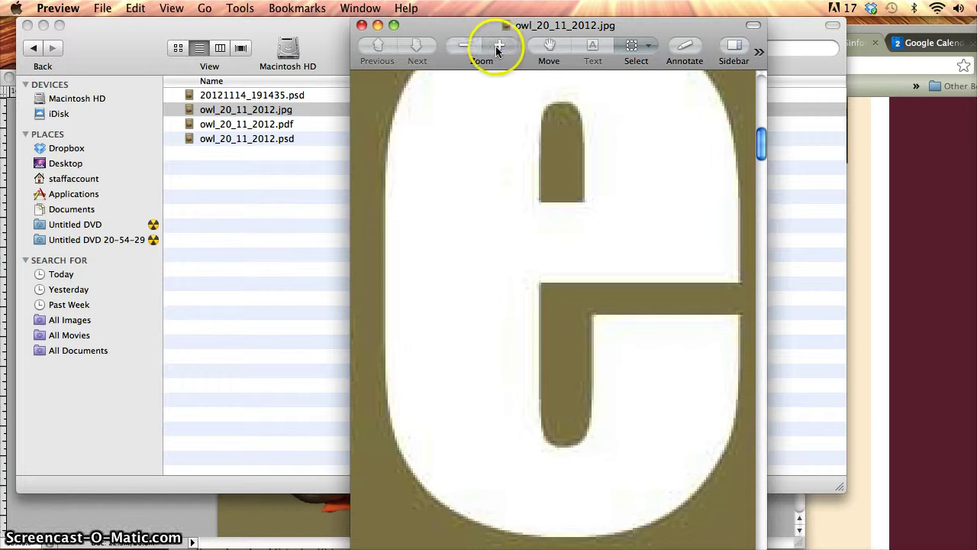
{"action": "left_click", "coordinate": [498, 47]}
{"action": "left_click", "coordinate": [497, 48]}
{"action": "left_click", "coordinate": [497, 48]}
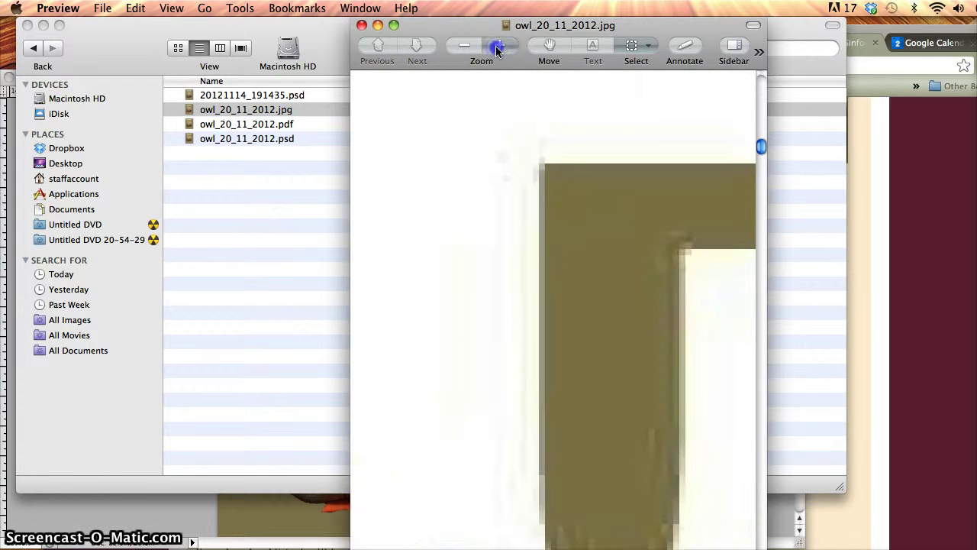
{"action": "left_click", "coordinate": [497, 47]}
{"action": "left_click", "coordinate": [498, 48]}
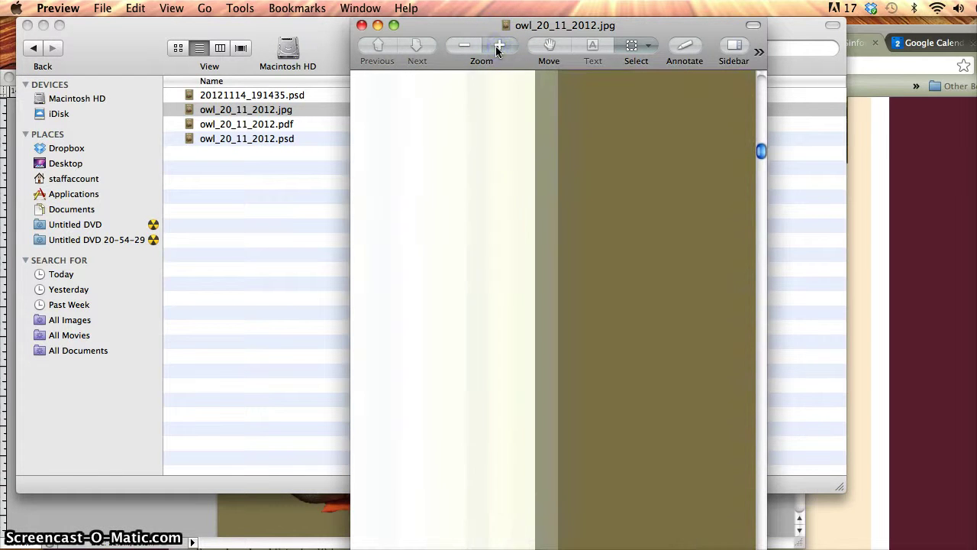
{"action": "left_click", "coordinate": [497, 47]}
{"action": "left_click", "coordinate": [498, 47]}
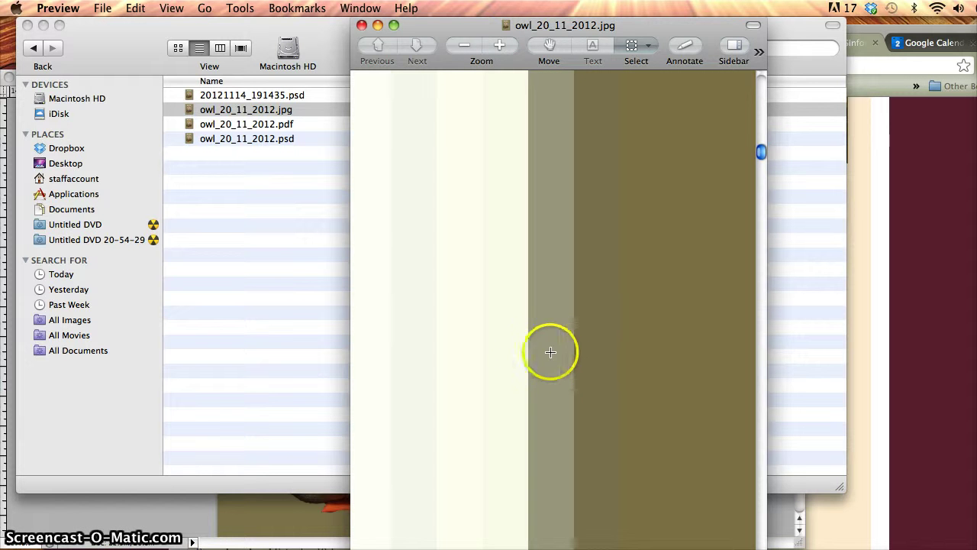
Zoom back out to see more of the Wise Owl headline and clear the stray selection
{"action": "left_click", "coordinate": [463, 46]}
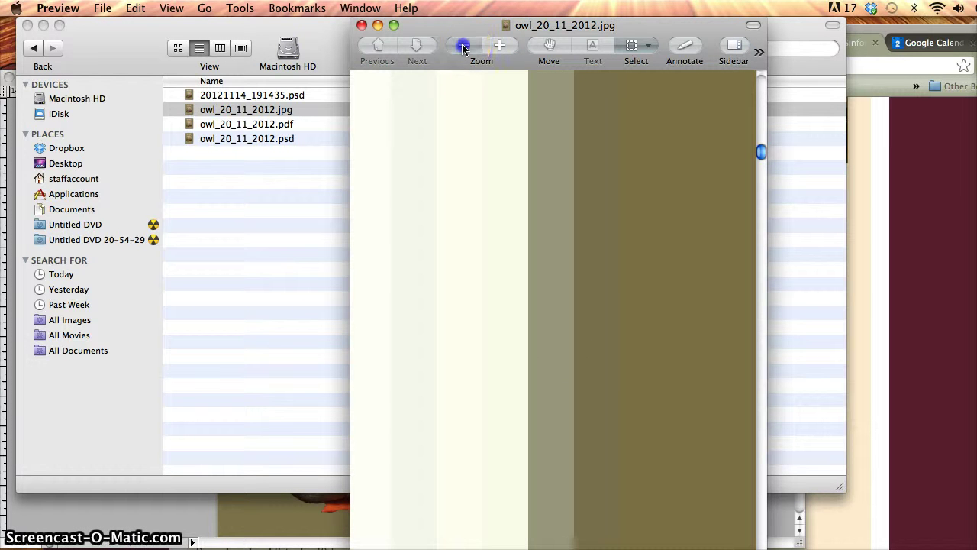
{"action": "left_click", "coordinate": [462, 47]}
{"action": "left_click", "coordinate": [462, 47]}
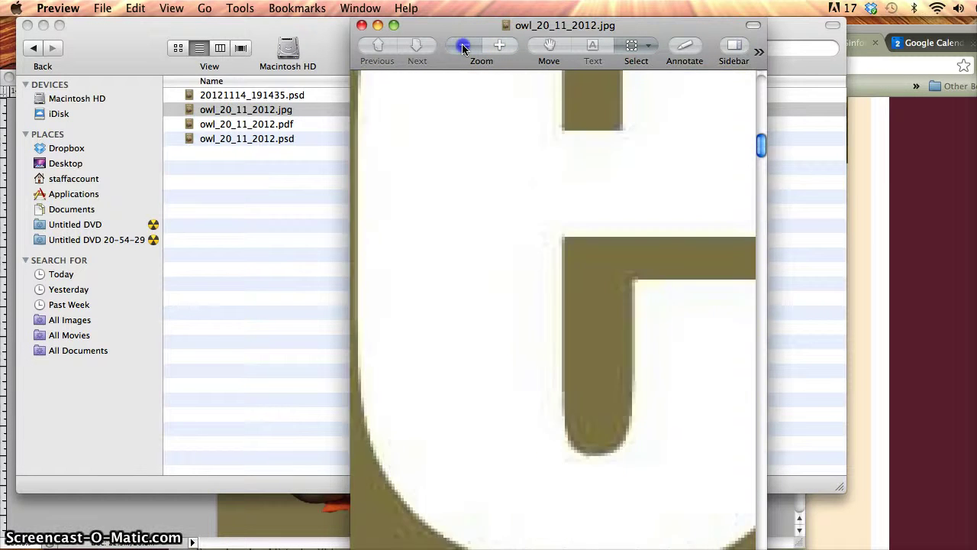
{"action": "left_click", "coordinate": [463, 47]}
{"action": "left_click", "coordinate": [462, 48]}
{"action": "left_click", "coordinate": [463, 48]}
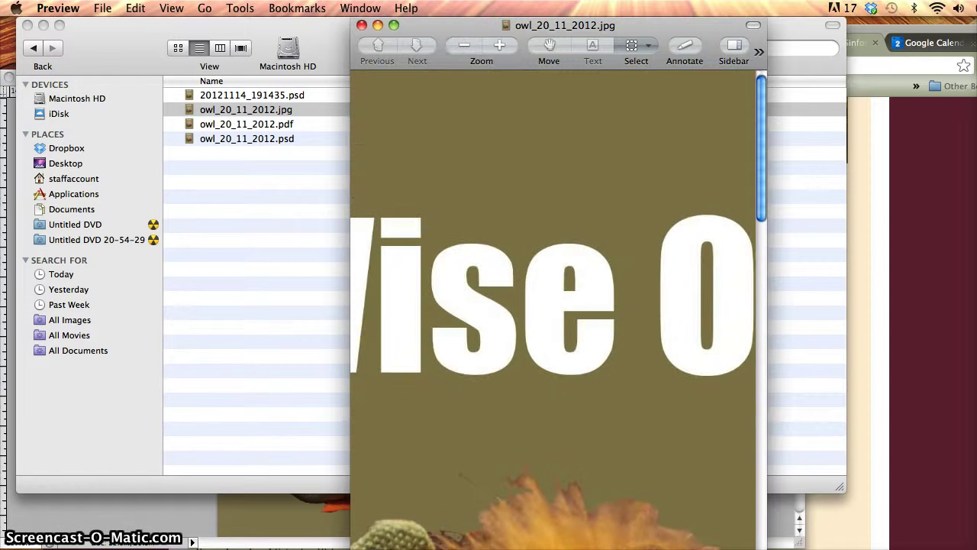
{"action": "scroll", "coordinate": [553, 306], "scroll_direction": "left", "scroll_amount": 8}
{"action": "left_click_drag", "start_coordinate": [478, 234], "coordinate": [510, 319]}
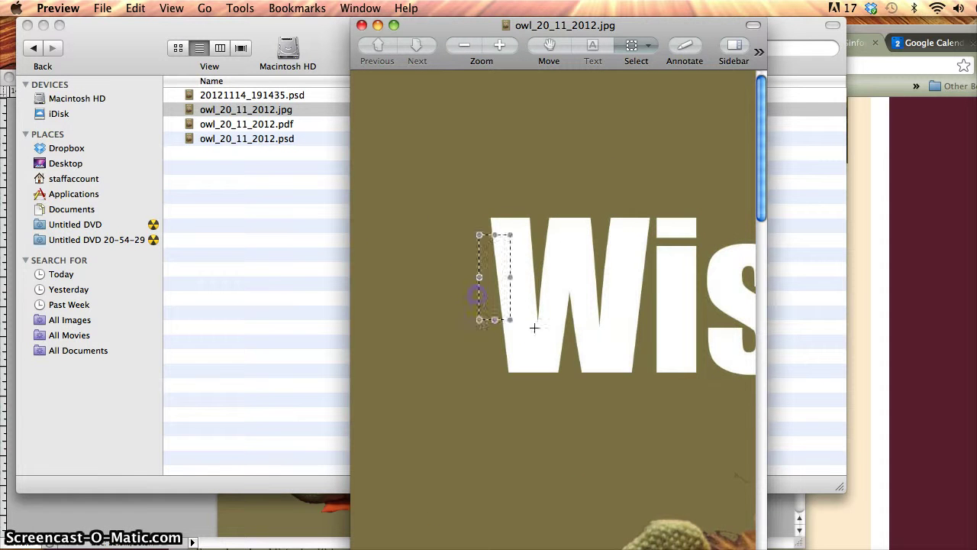
{"action": "left_click", "coordinate": [539, 327]}
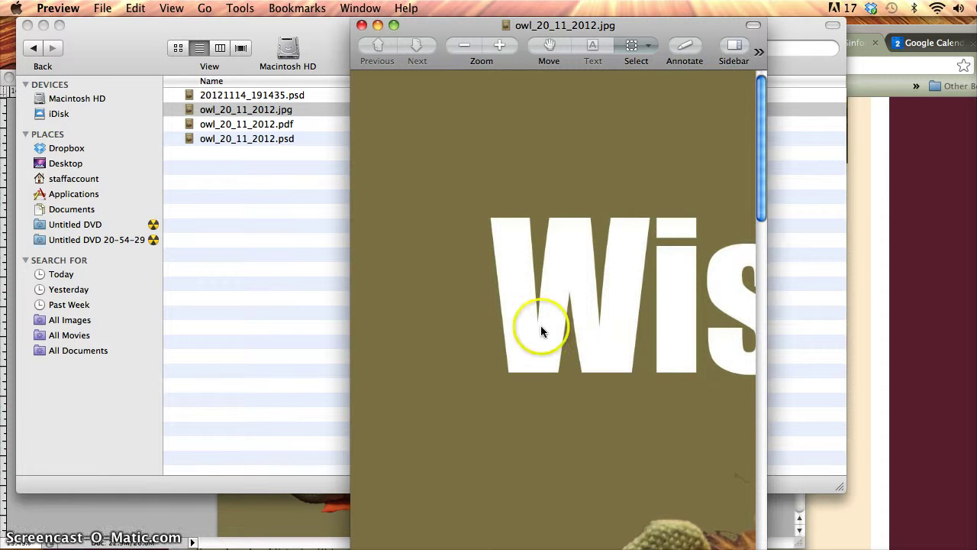
Magnify the headline's W deep into its edge to reveal the blocky JPEG pixels
{"action": "left_click", "coordinate": [503, 53]}
{"action": "left_click", "coordinate": [503, 52]}
{"action": "left_click", "coordinate": [504, 52]}
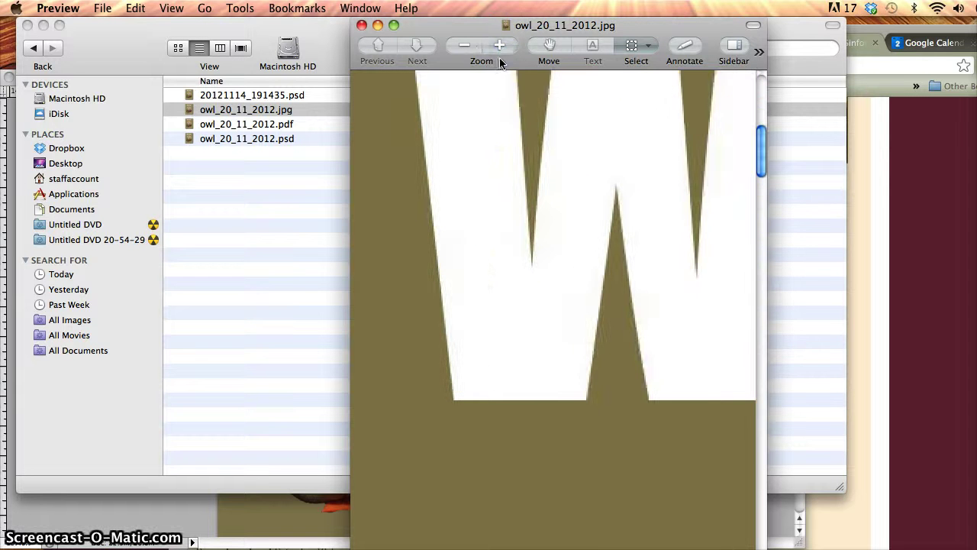
{"action": "left_click", "coordinate": [495, 49]}
{"action": "left_click", "coordinate": [495, 49]}
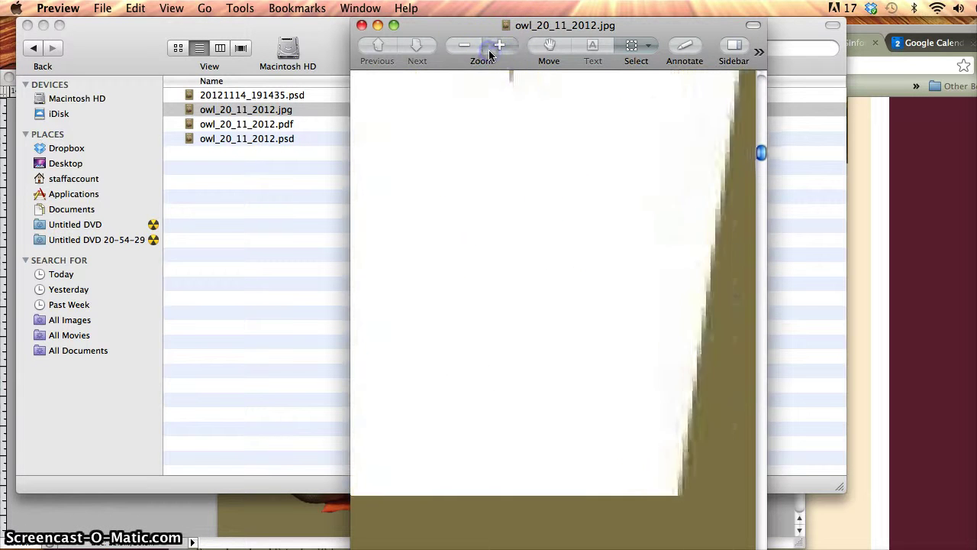
{"action": "left_click", "coordinate": [496, 49]}
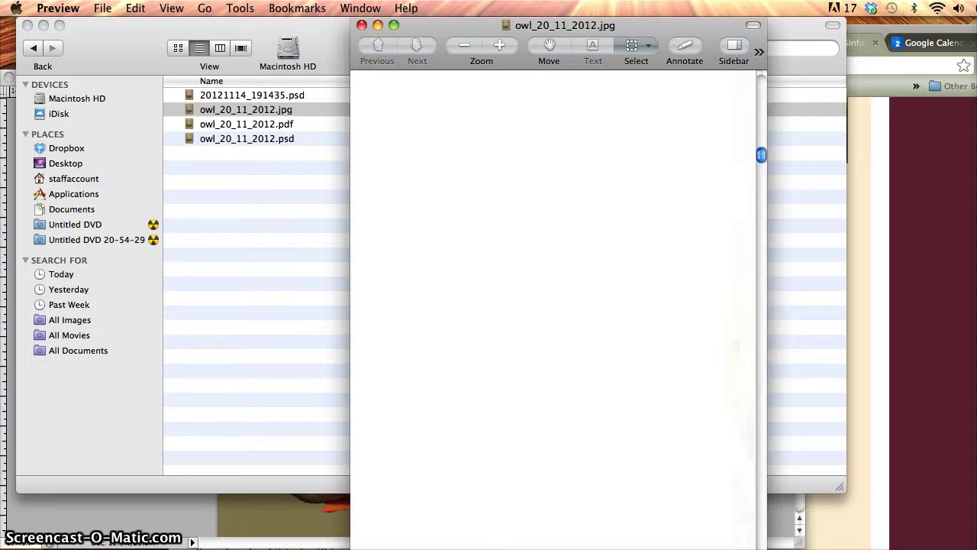
{"action": "scroll", "coordinate": [554, 309], "scroll_direction": "left", "scroll_amount": 5}
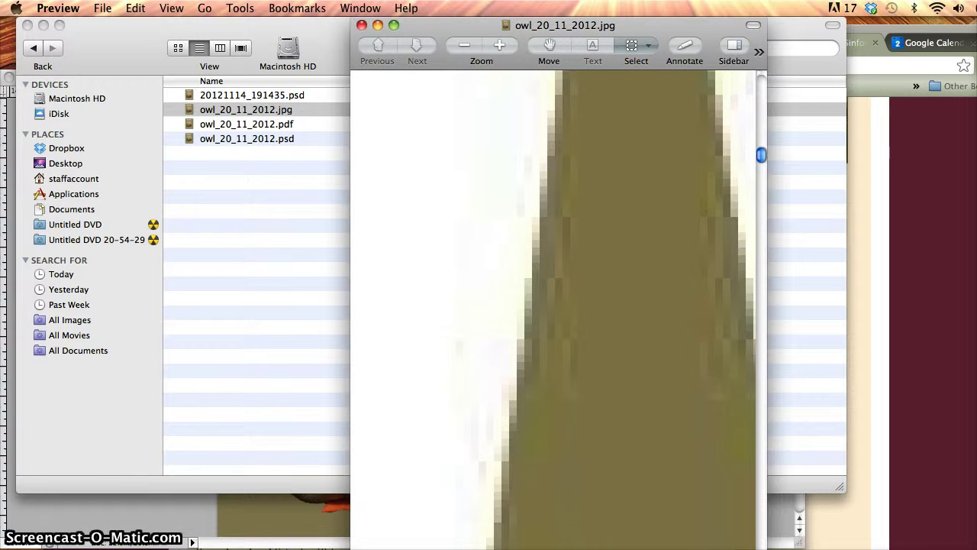
{"action": "scroll", "coordinate": [554, 309], "scroll_direction": "left", "scroll_amount": 2}
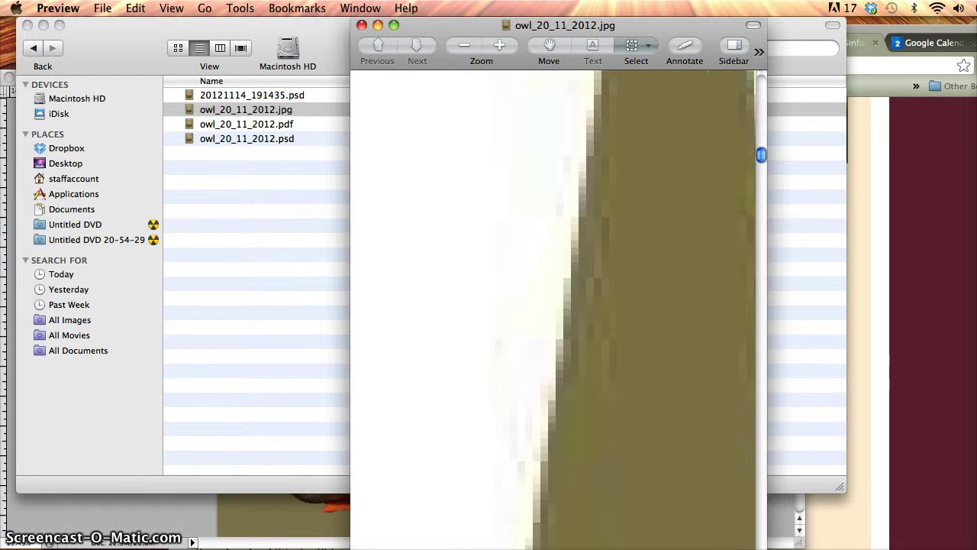
Close the JPEG in Preview and bring the owl_20_11_2012.psd poster in Photoshop to the front
{"action": "left_click", "coordinate": [362, 26]}
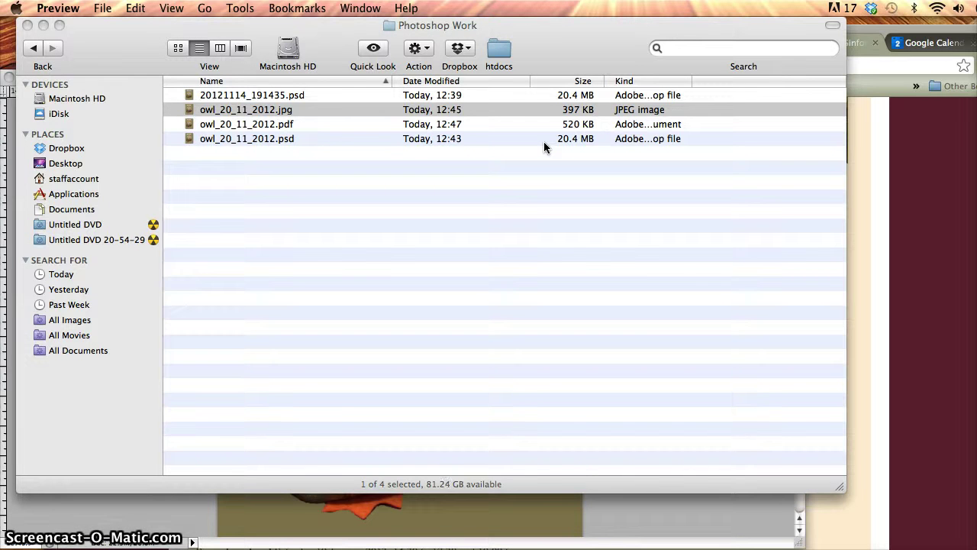
{"action": "left_click", "coordinate": [503, 517]}
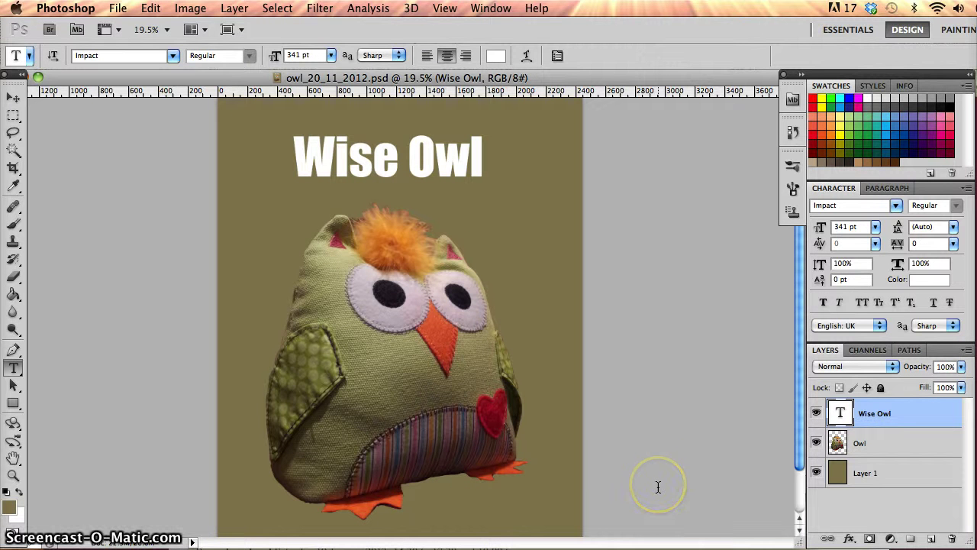